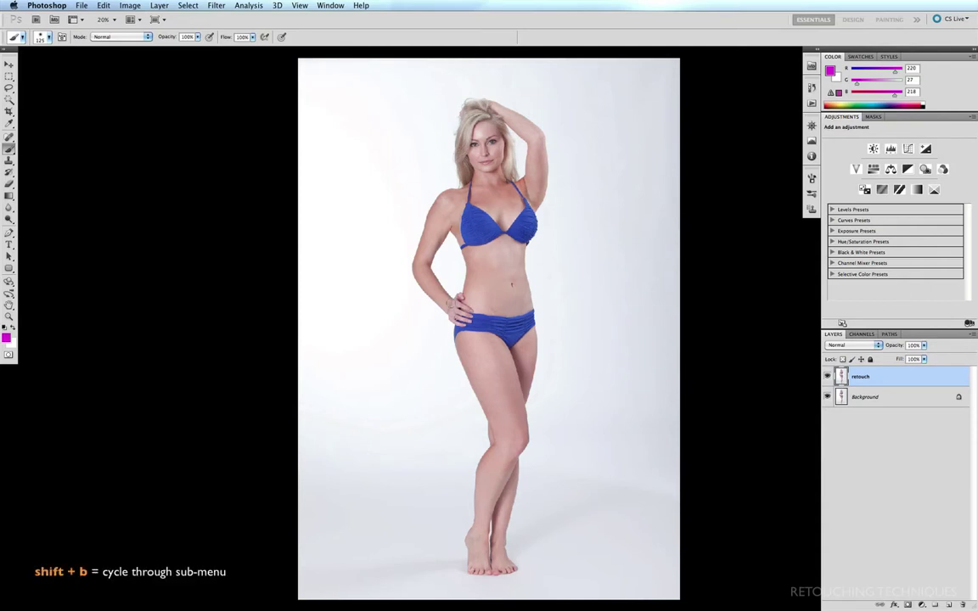
Cycle the Brush tool group to the Mixer Brush Tool with Shift+B
key("shift+b")
key("shift+b")
key("shift+b")
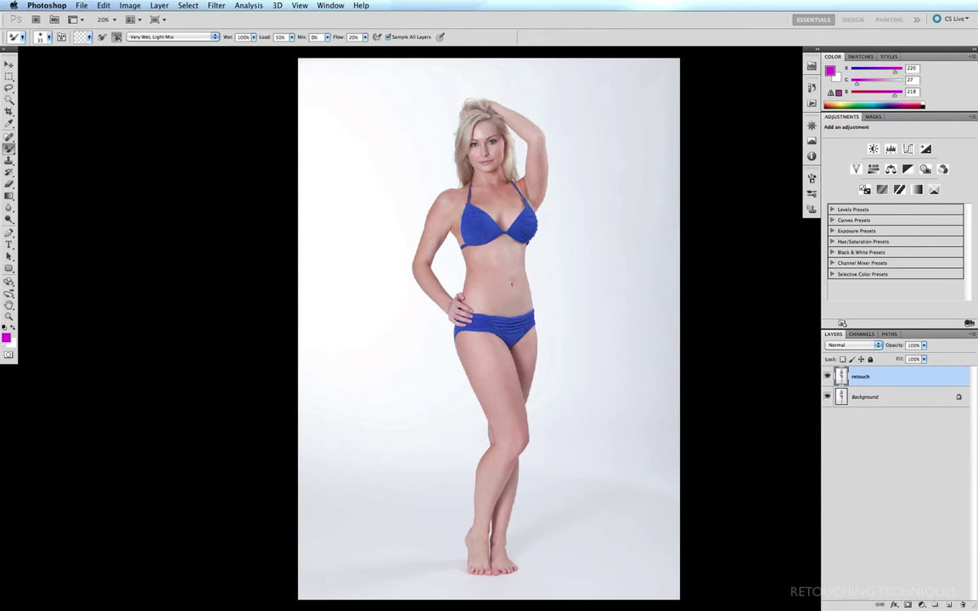
left_click(9, 146)
Create a new empty layer above retouch and name it 'skin smooth'
key("ctrl+shift+alt+n")
double_click(883, 377)
type("ski")
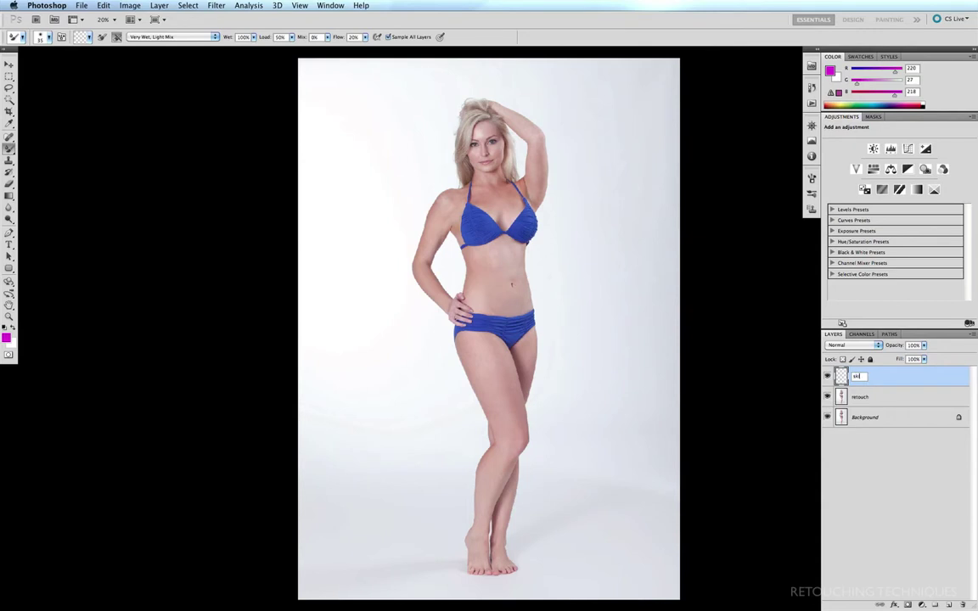
type("n smooth")
key("Return")
Choose Clean Brush from the brush load menu to empty the Mixer Brush of paint
left_click(83, 38)
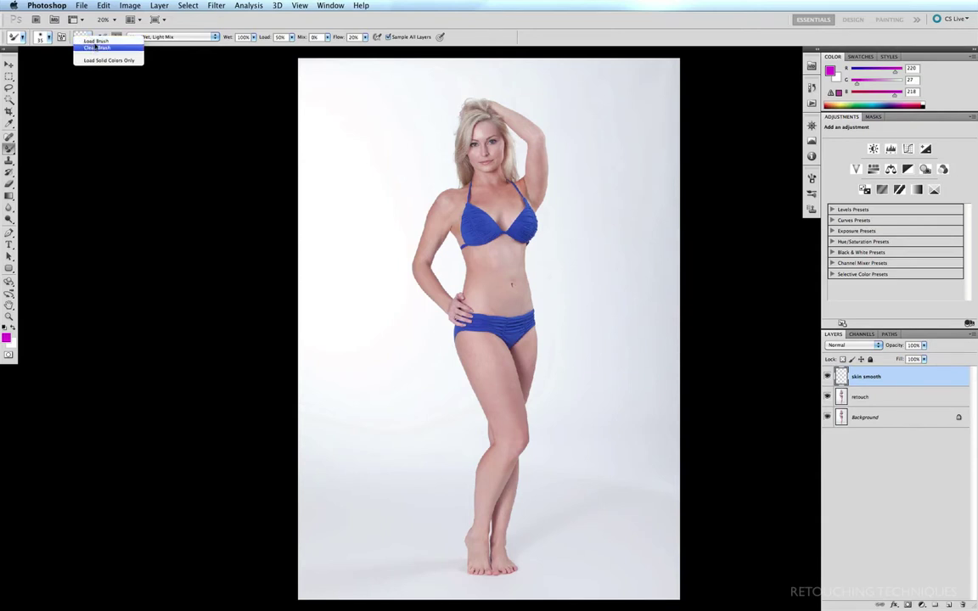
left_click(92, 39)
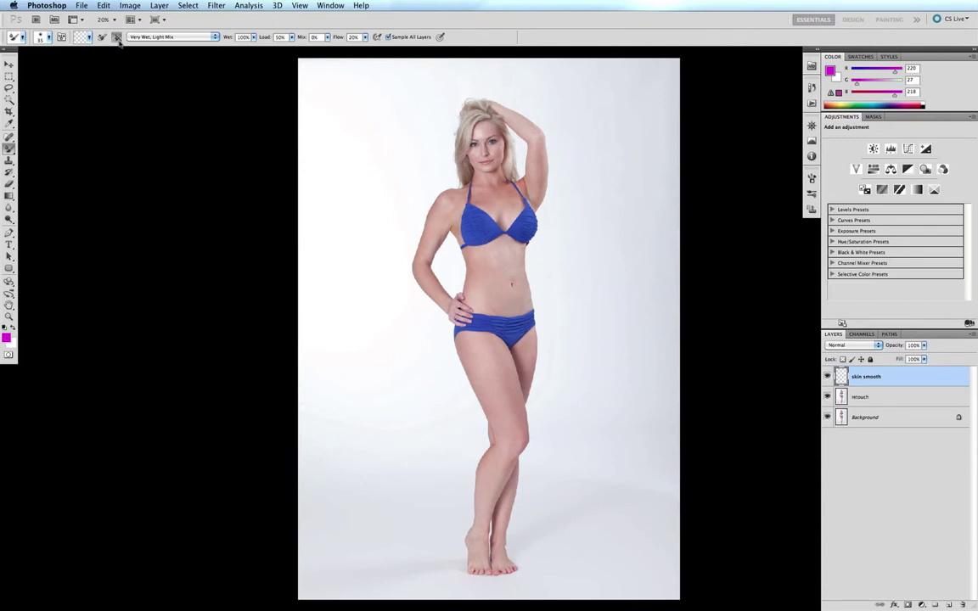
Pick the Dry preset from the Mixer Brush blend combination list
left_click(215, 37)
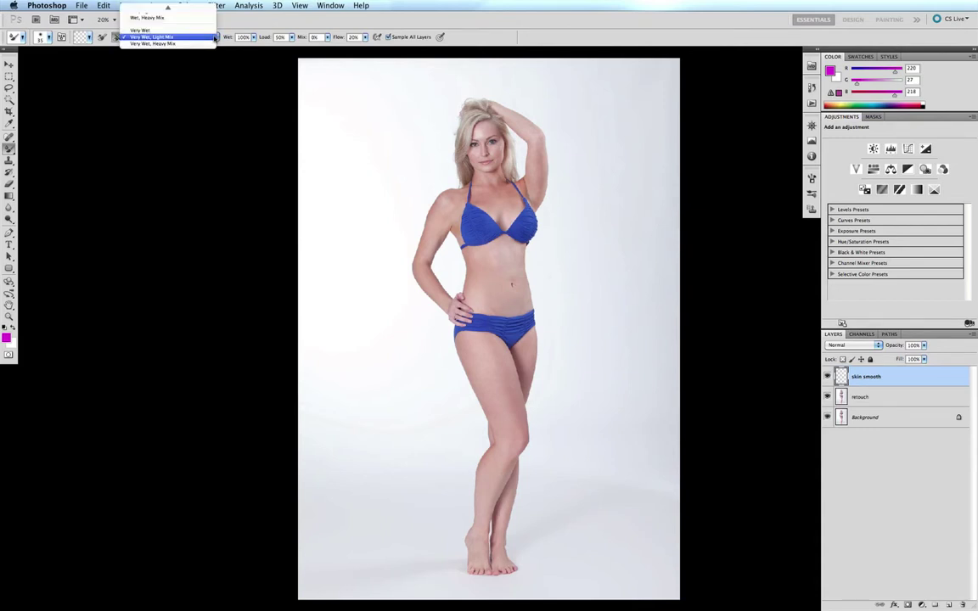
mouse_move(195, 9)
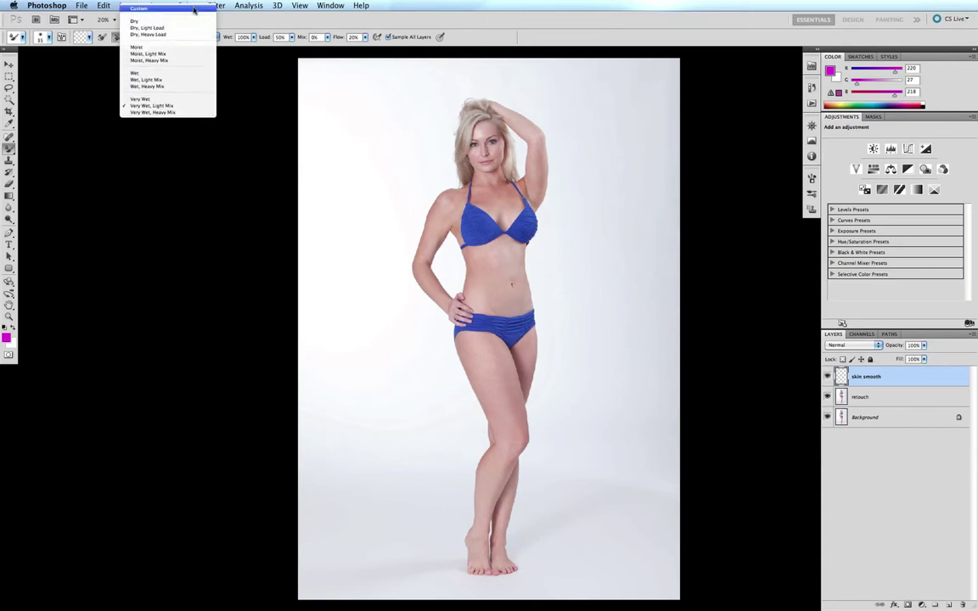
left_click(194, 20)
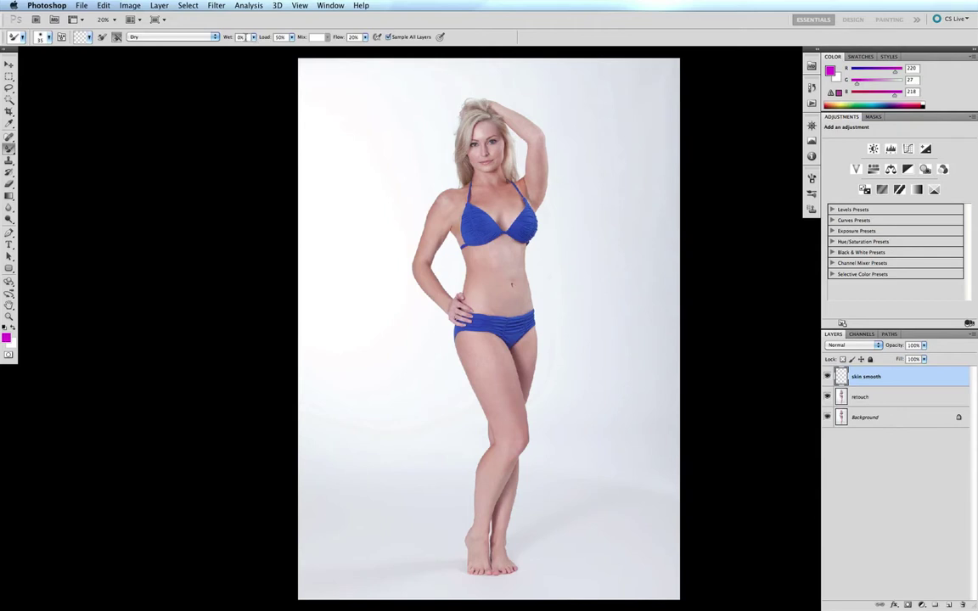
Set Wet to 1%, keep Flow at 20%, and enable Sample All Layers
type("8")
left_click(253, 38)
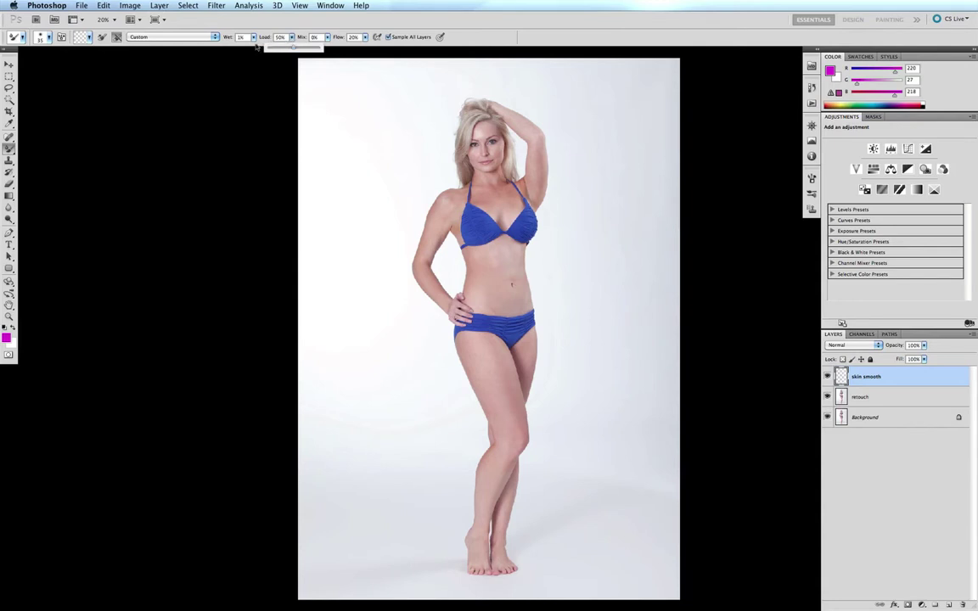
left_click(263, 37)
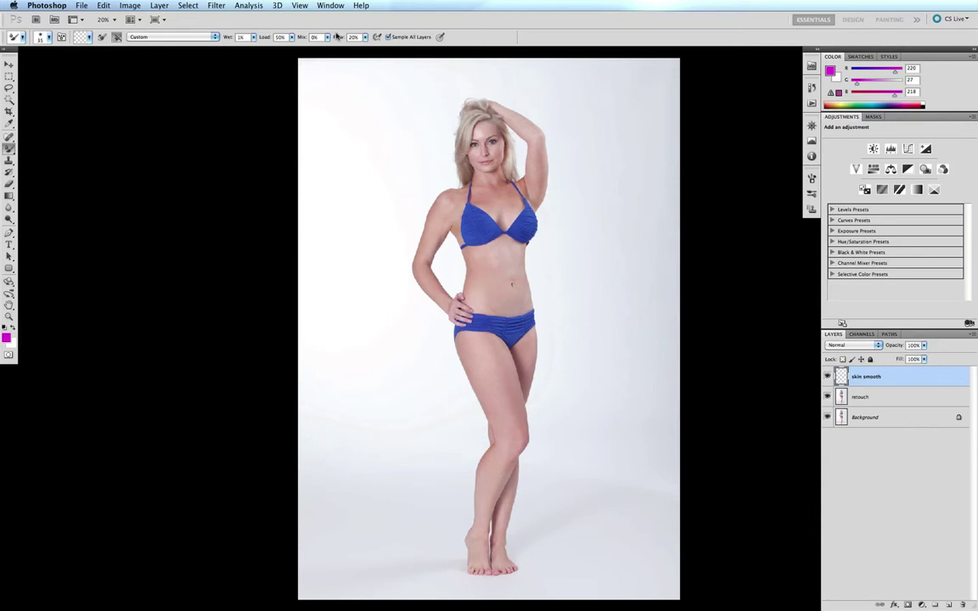
left_click(365, 37)
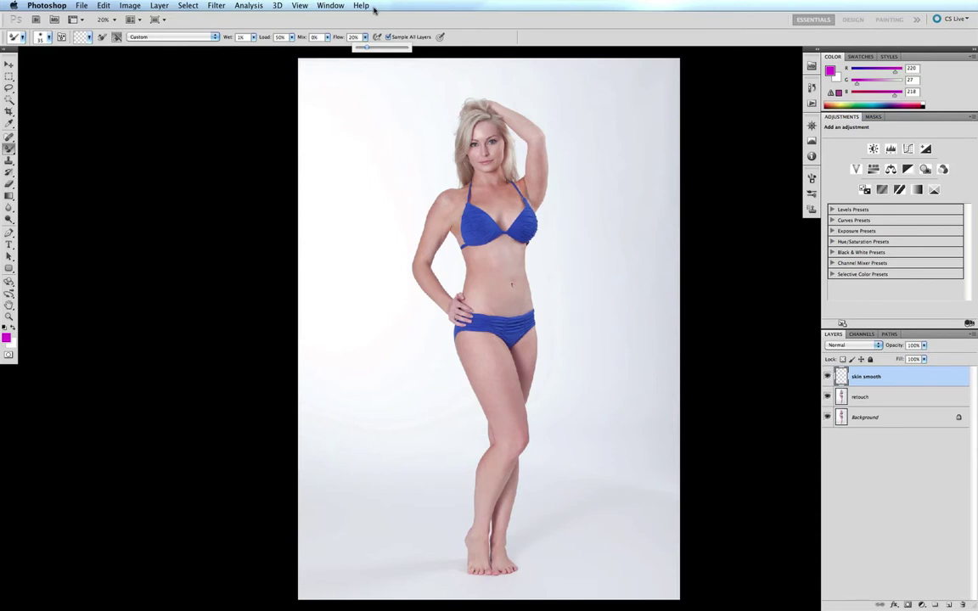
left_click(353, 31)
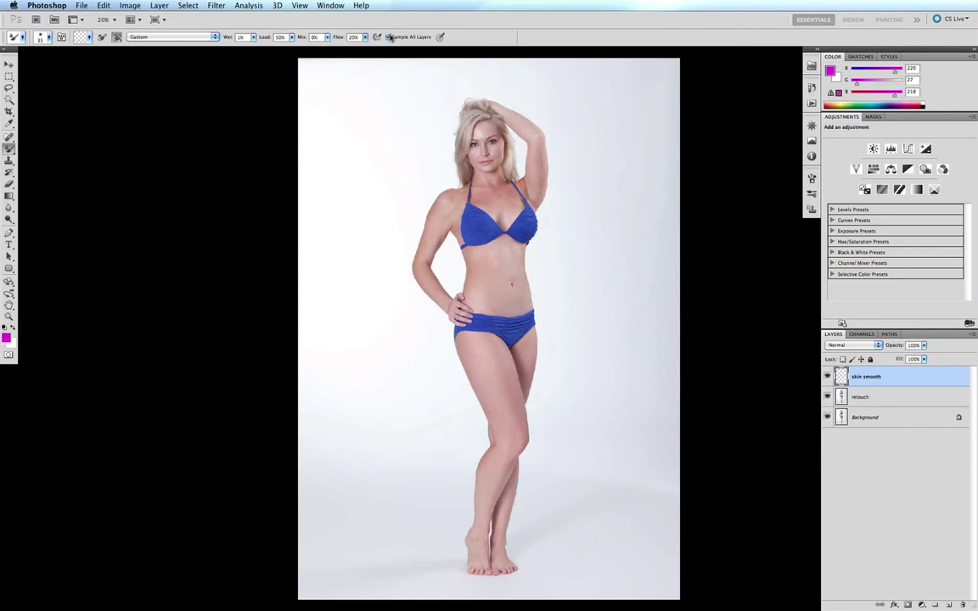
left_click(389, 37)
Give the Mixer Brush a 50 px Soft Round tip from the preset picker
left_click(49, 38)
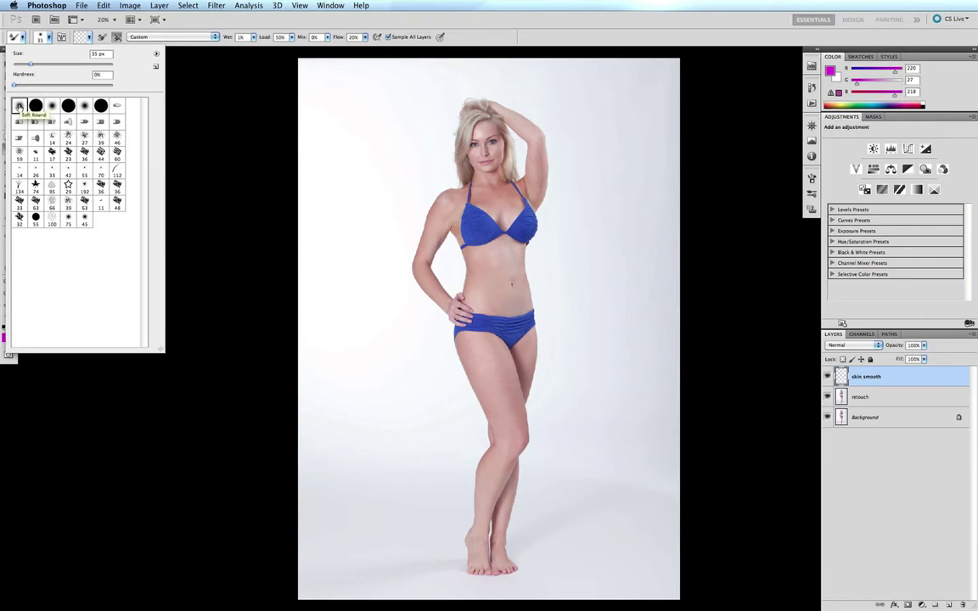
double_click(19, 106)
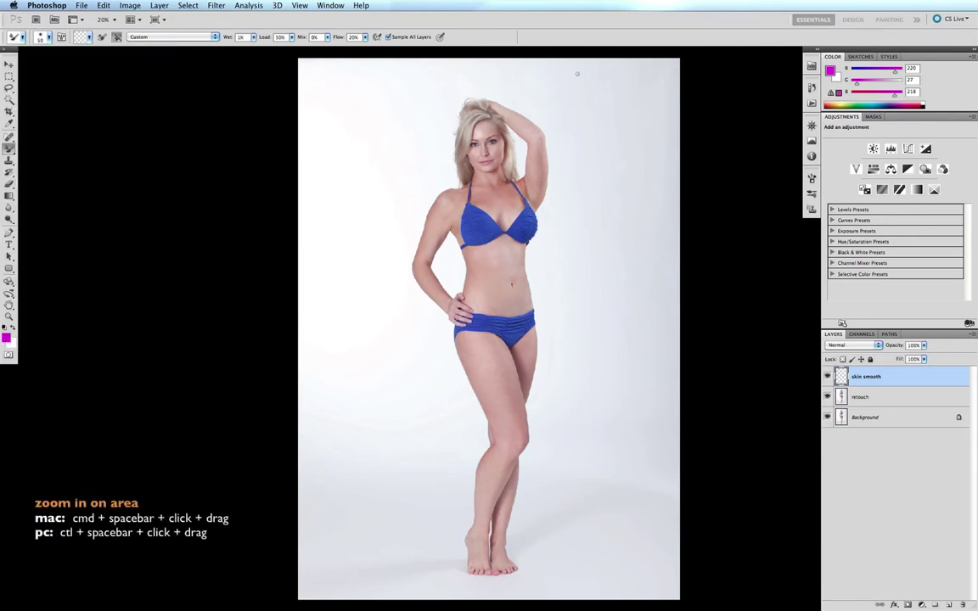
Zoom in on the face and blend the forehead skin with a brush of about 60 px
left_click_drag(539, 91, 416, 211)
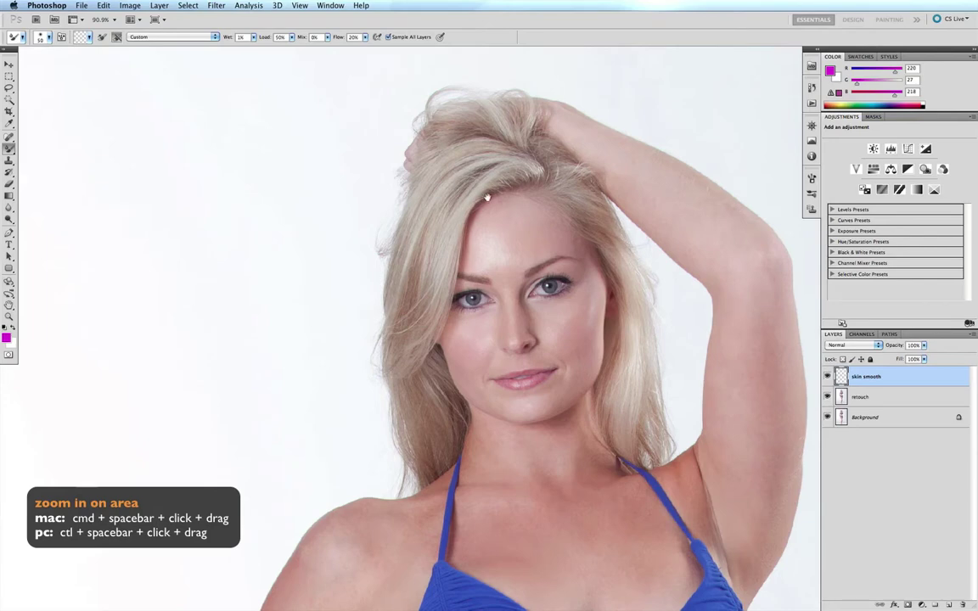
scroll(526, 179, "down", 2)
left_click(408, 279, "super")
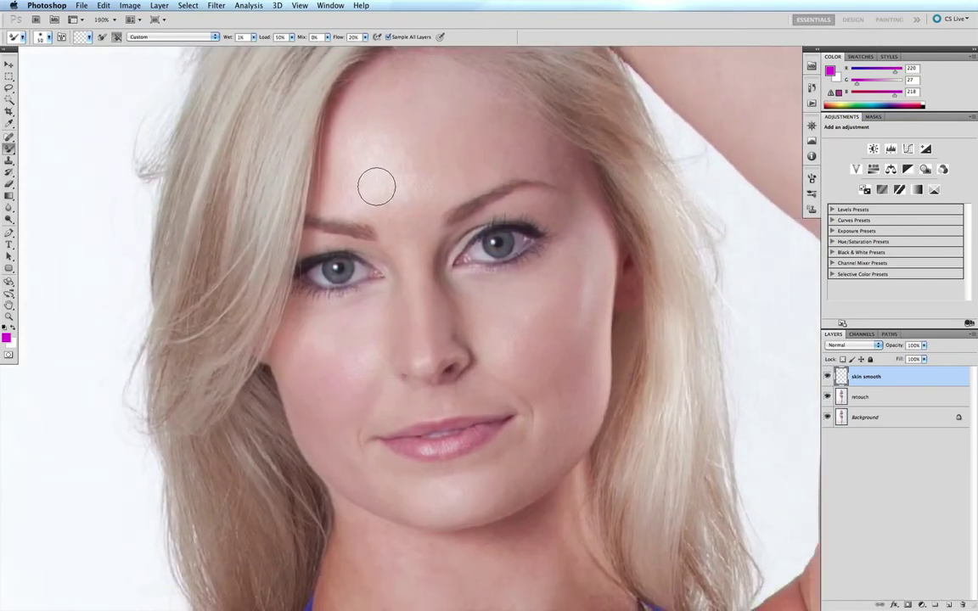
key("bracketright")
key("bracketright")
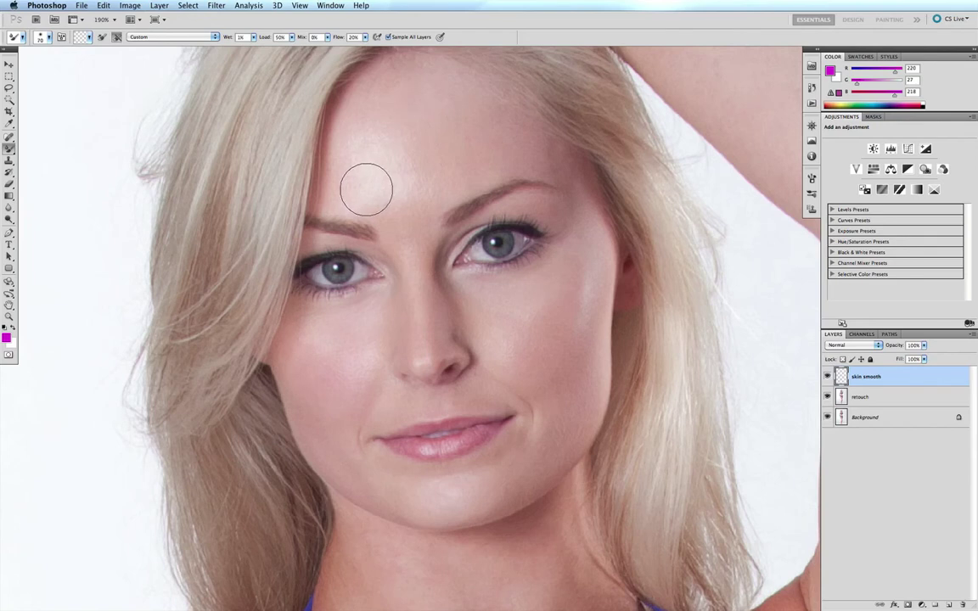
key("bracketright")
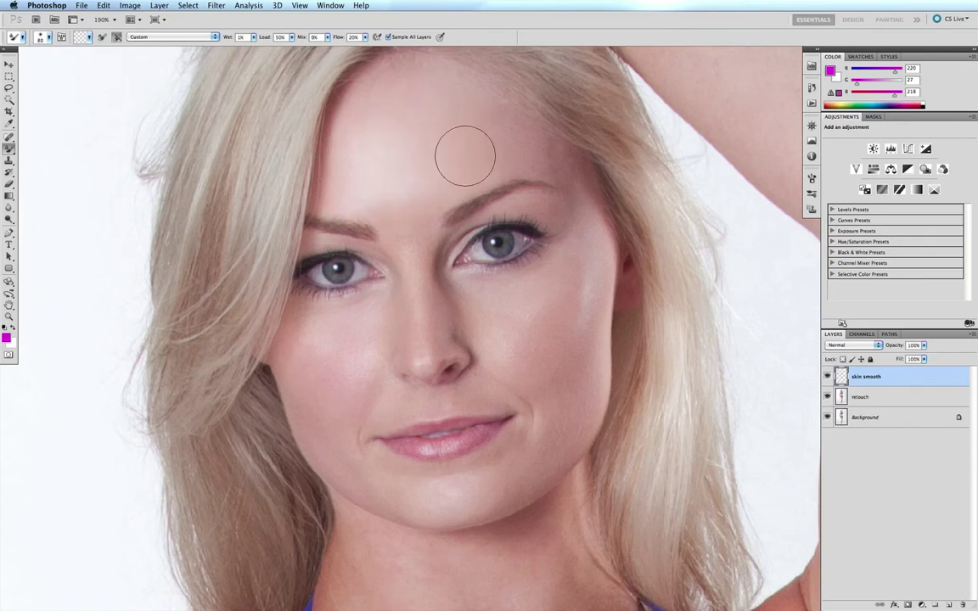
key("bracketleft")
key("bracketleft")
key("bracketleft")
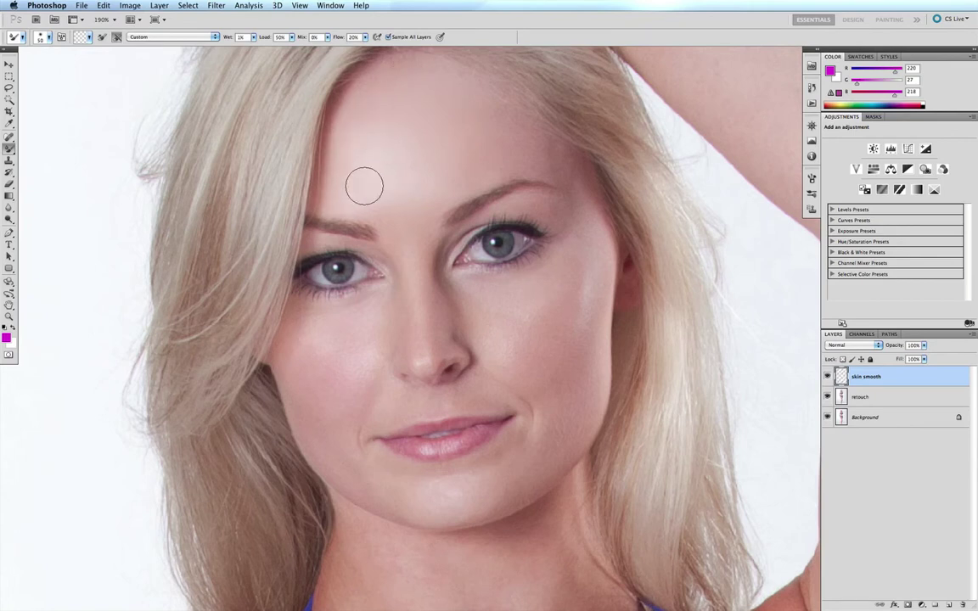
key("bracketright")
left_click(826, 376)
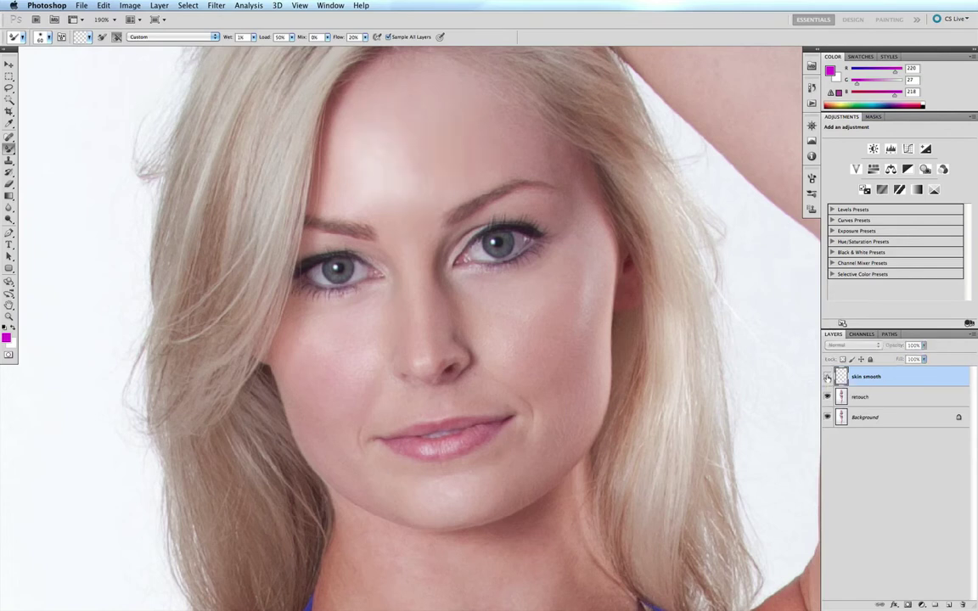
left_click(826, 377)
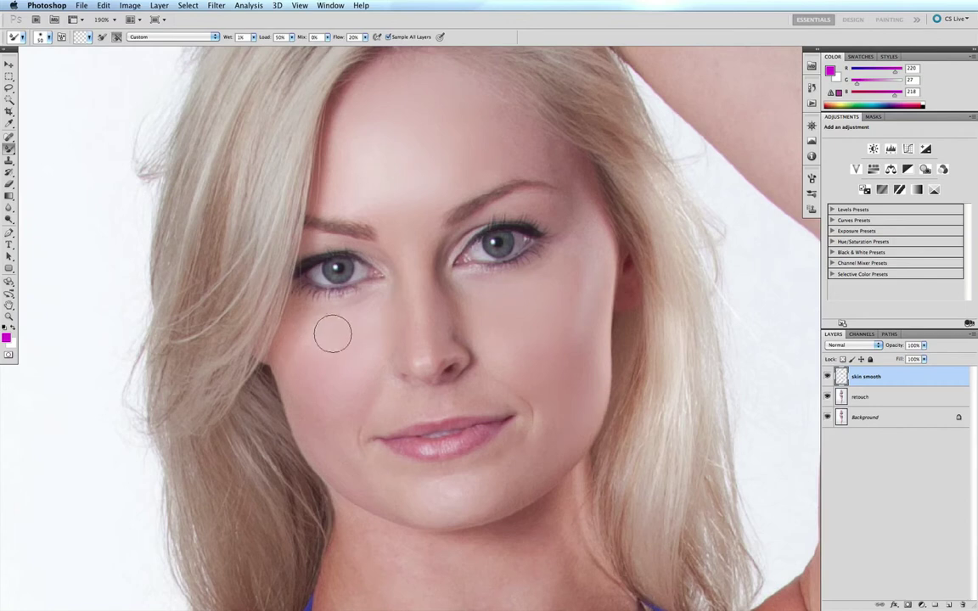
Smooth the face with a smaller brush, undo the stray nose stroke, then enlarge the brush to 125 px
key("bracketleft")
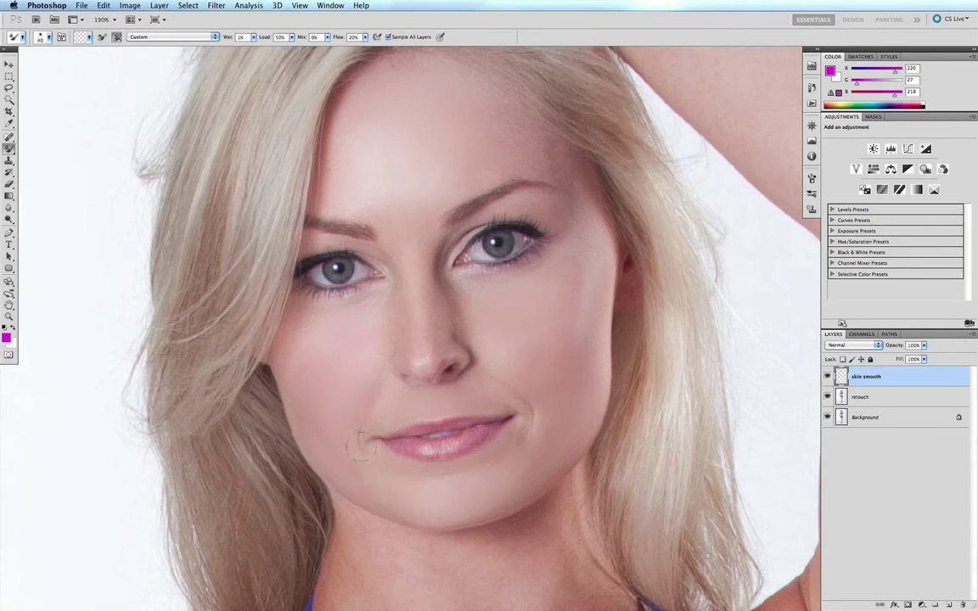
left_click(828, 377)
left_click(827, 377)
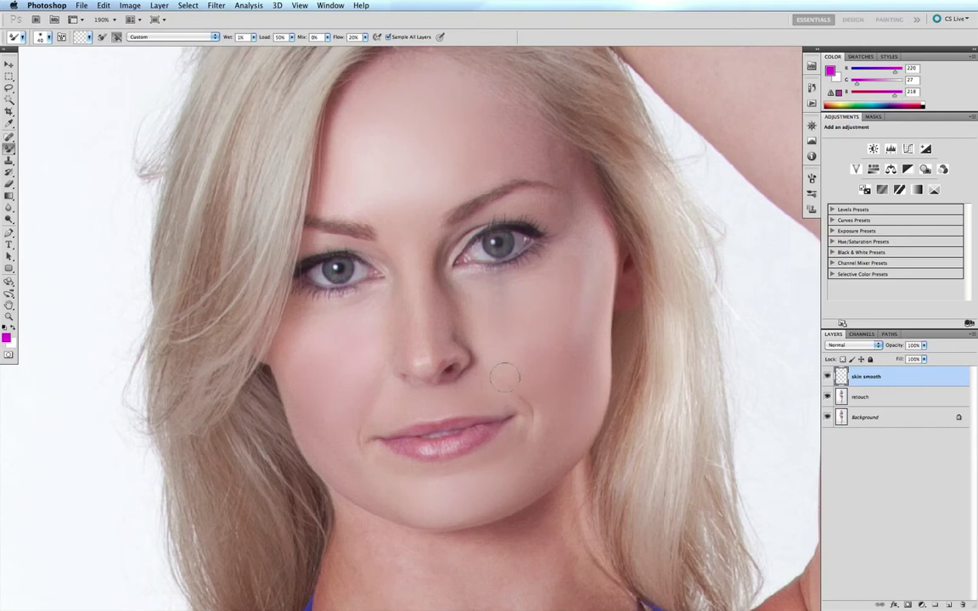
key("super+z")
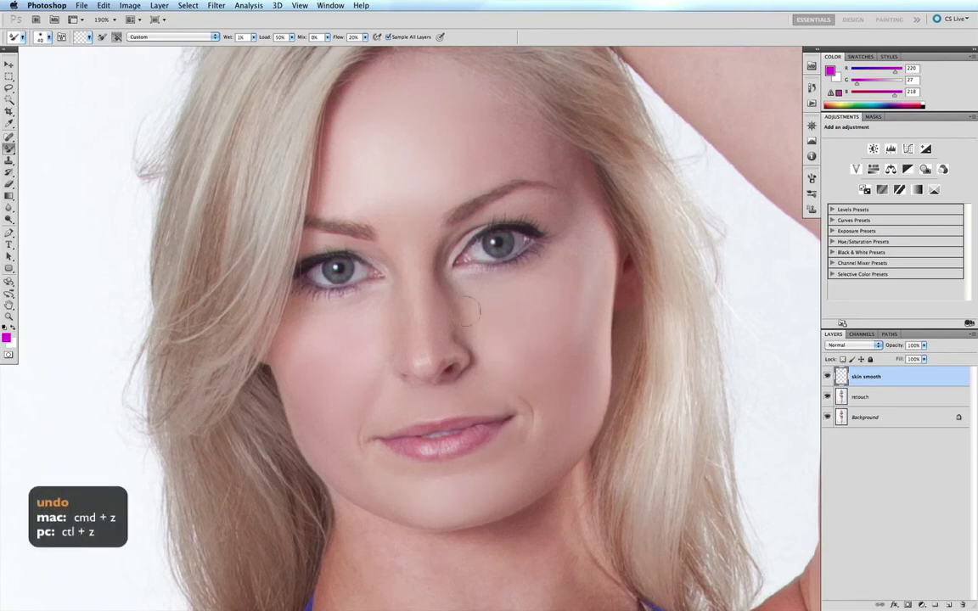
left_click_drag(481, 298, 406, 196)
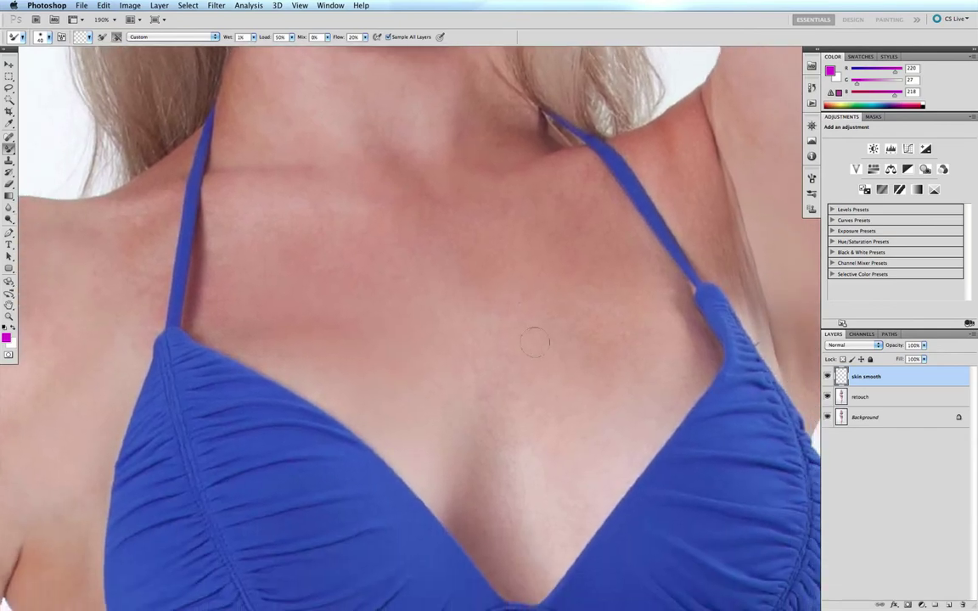
key("bracketright")
key("bracketright")
key("bracketright")
key("bracketright")
key("bracketright")
key("bracketright")
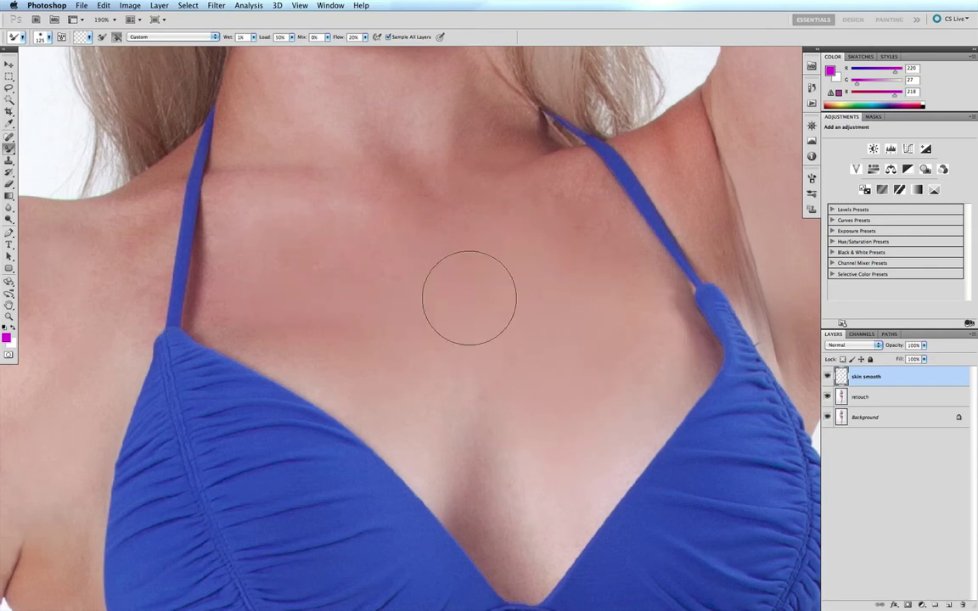
Blend the chest and cleavage skin, resizing the brush between areas
key("bracketleft")
key("bracketleft")
key("bracketleft")
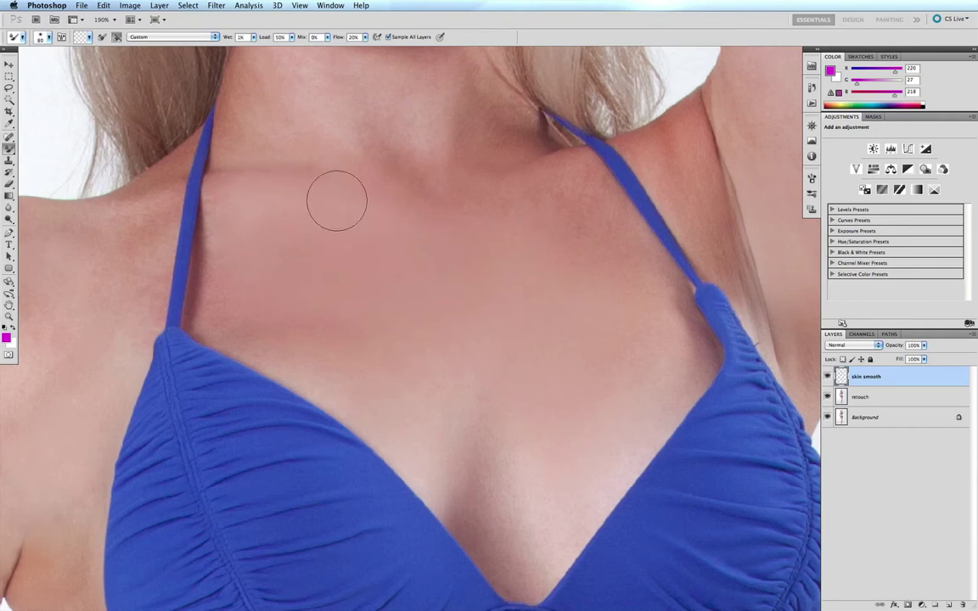
key("bracketright")
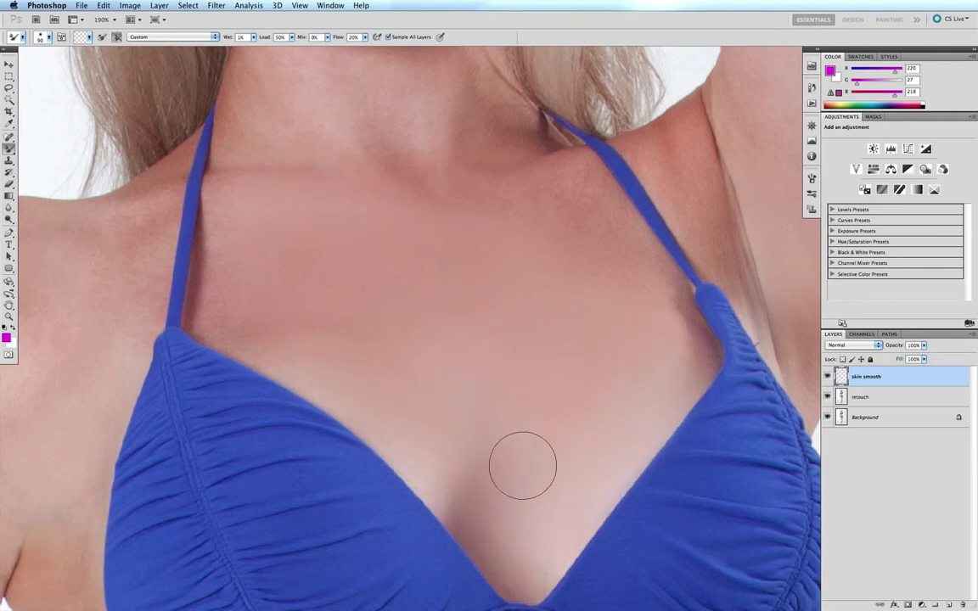
key("bracketleft")
key("bracketleft")
key("bracketleft")
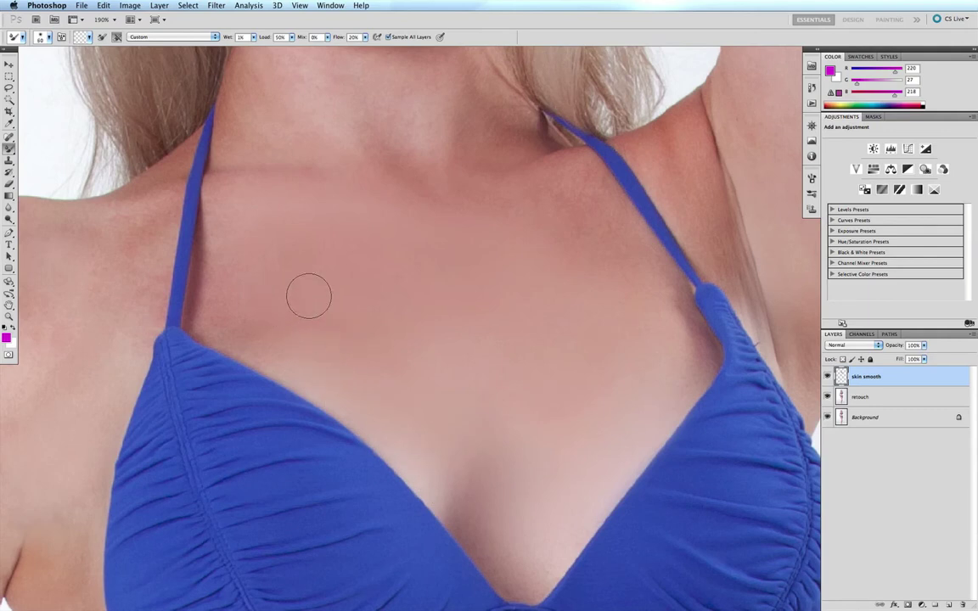
key("bracketright")
key("bracketright")
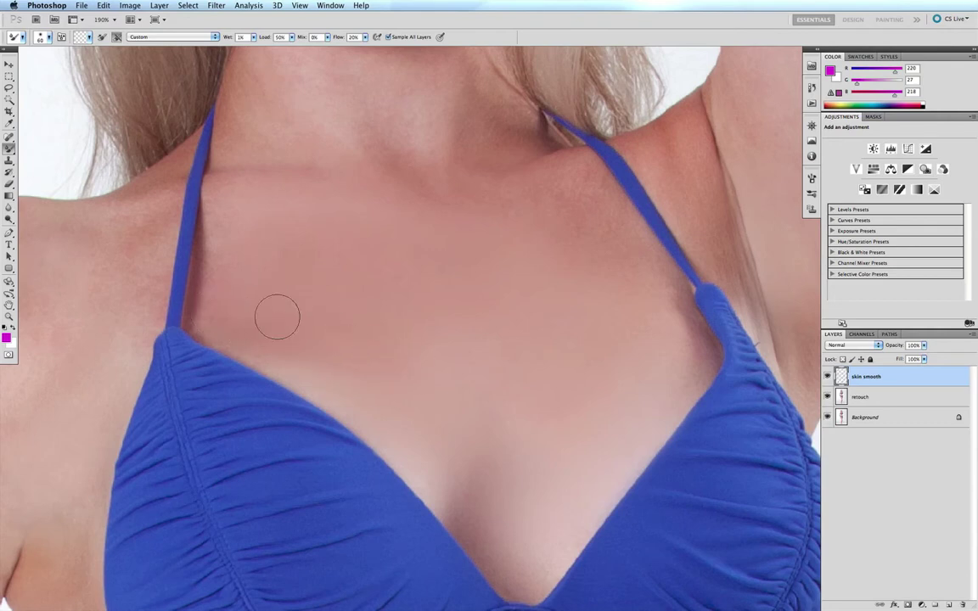
key("bracketright")
key("bracketright")
key("bracketright")
key("bracketright")
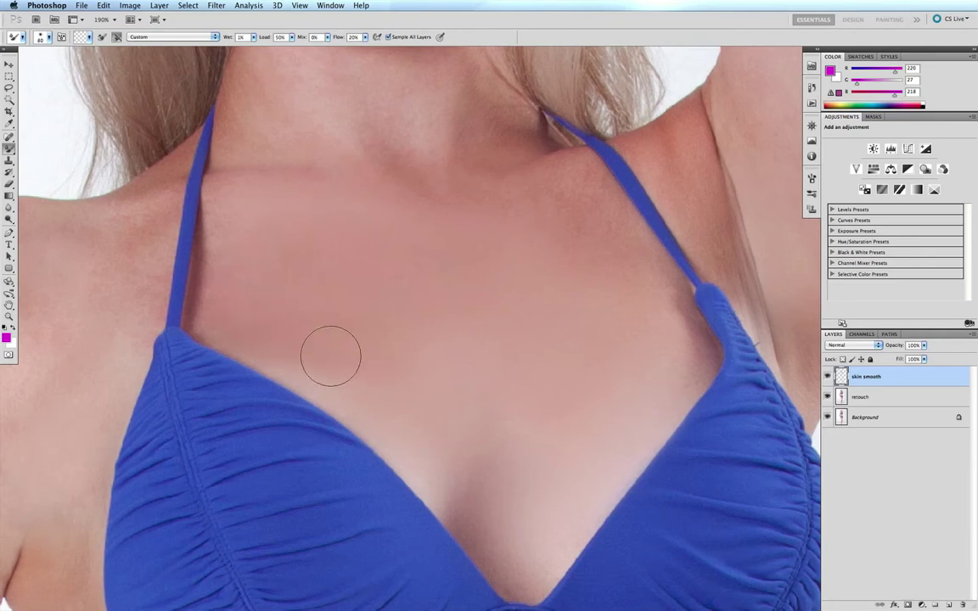
key("bracketleft")
key("bracketleft")
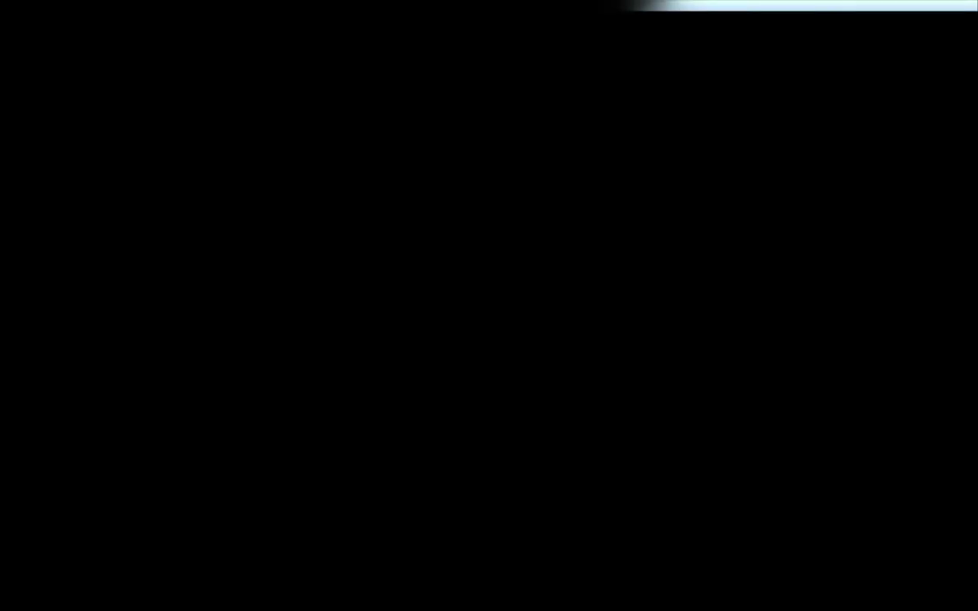
Compare before and after on the skin smooth layer, then bring the neck into view with a smaller brush
left_click(827, 376)
left_click(827, 376)
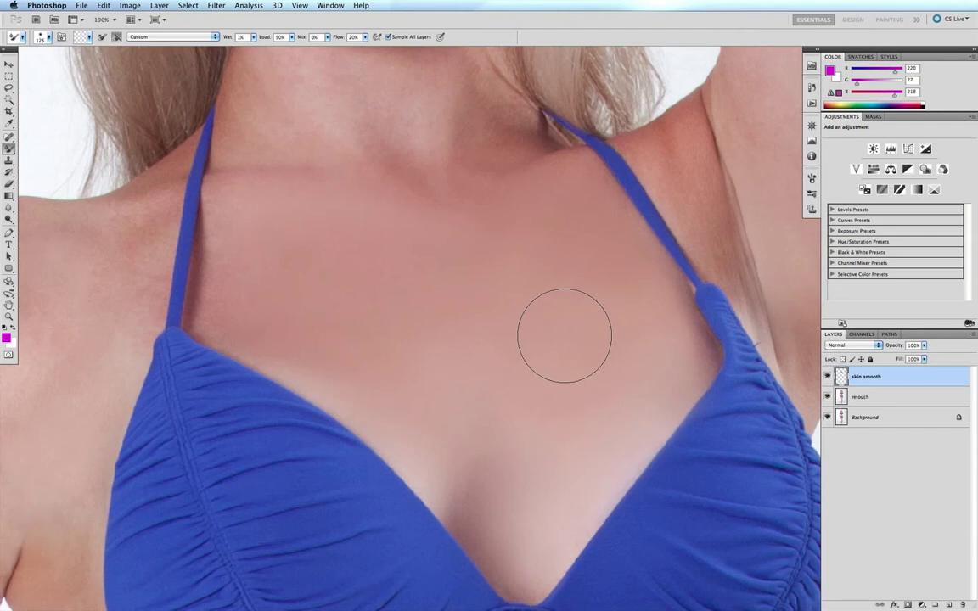
left_click_drag(366, 223, 378, 373)
key("bracketleft")
key("bracketleft")
key("bracketleft")
key("bracketleft")
key("bracketleft")
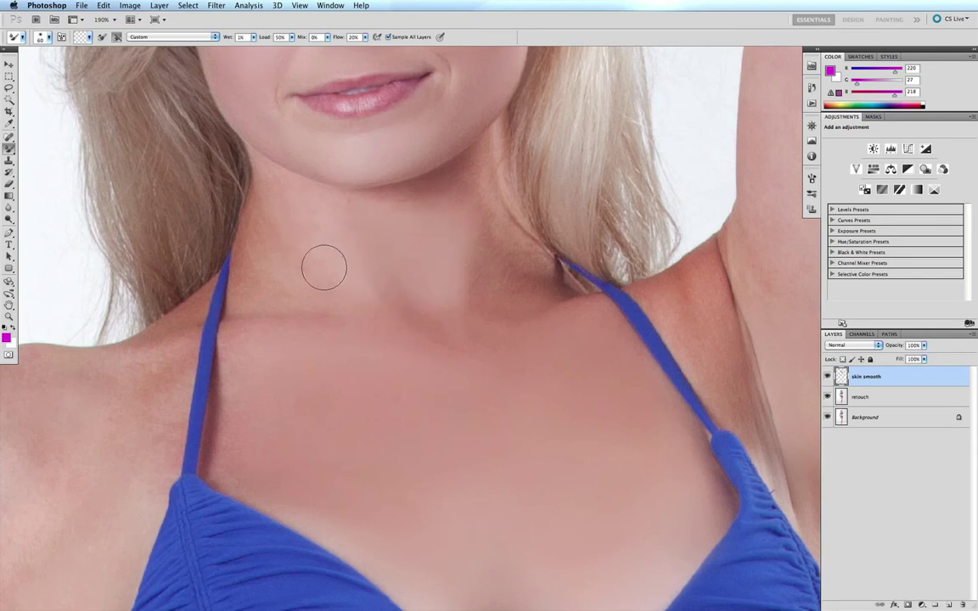
Blend the skin on the left side of the neck below the chin with one stroke
left_click_drag(301, 230, 246, 195)
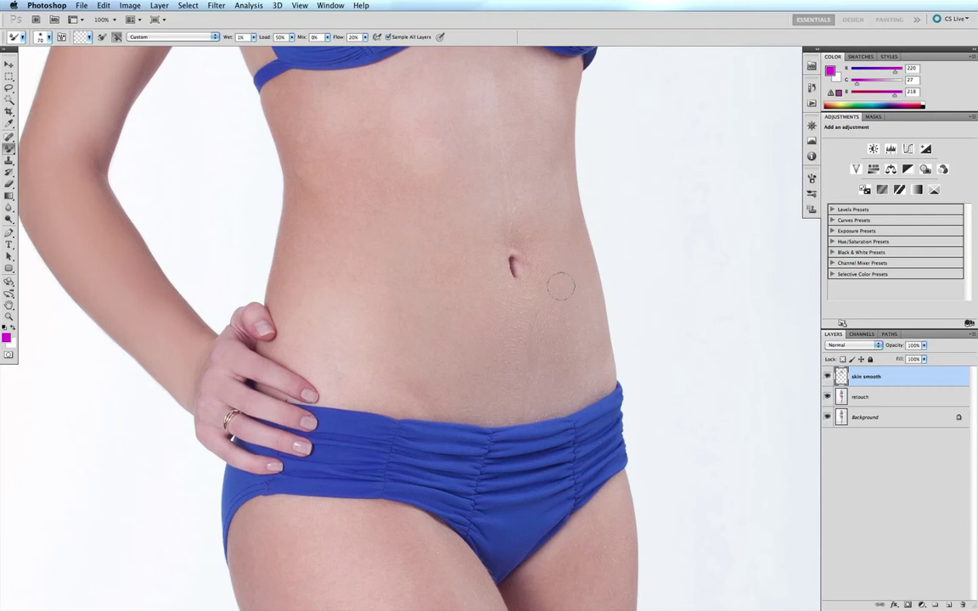
Blend the belly skin around the navel with a resized Mixer Brush, then toggle skin smooth to compare
key("bracketright")
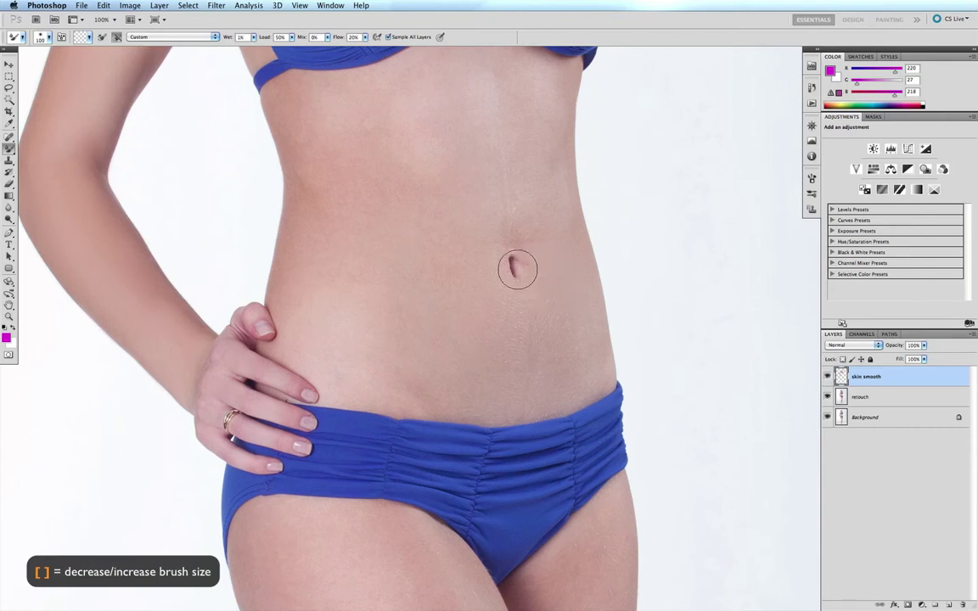
key("bracketright")
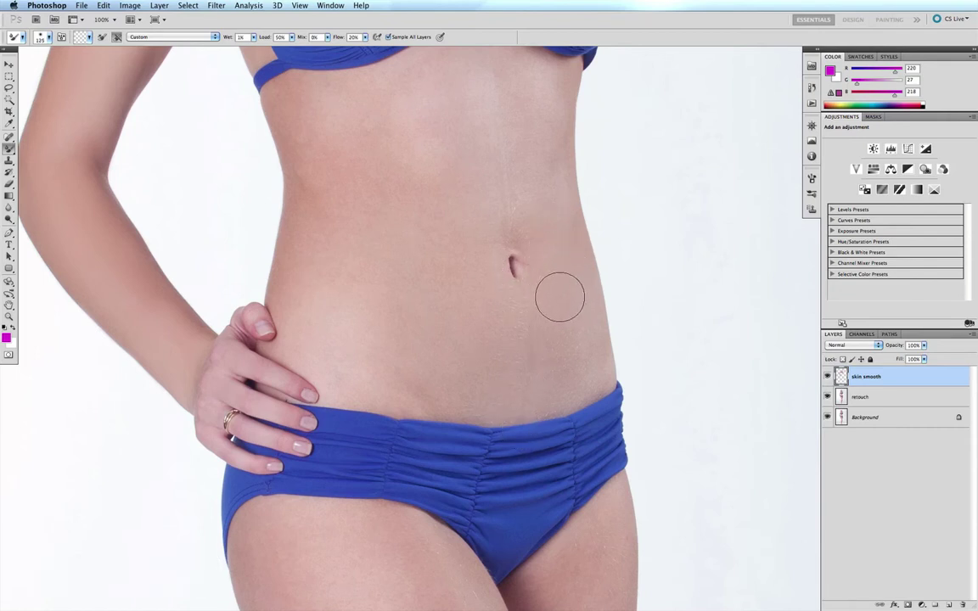
key("bracketright")
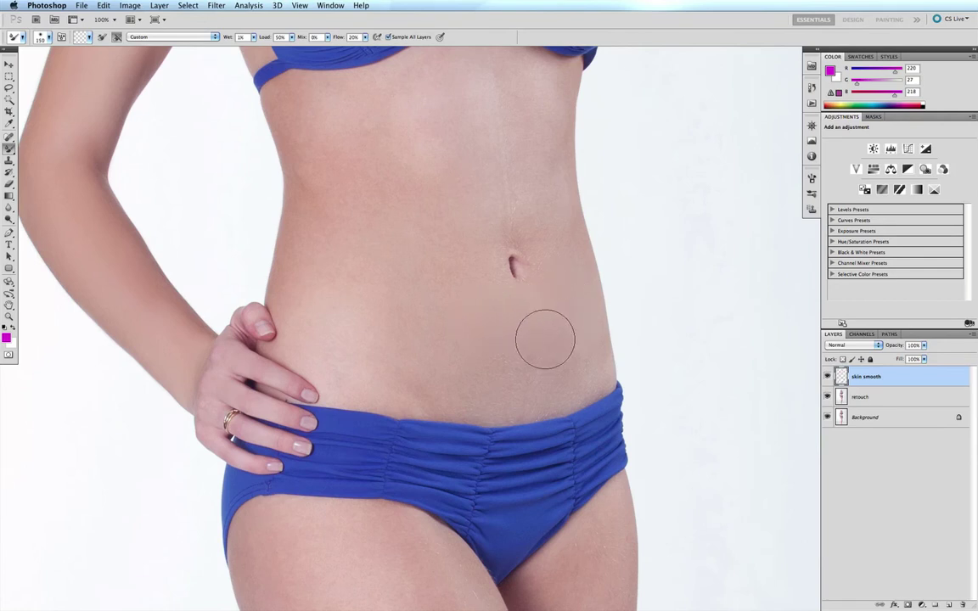
key("bracketleft")
key("bracketleft")
key("bracketleft")
key("bracketright")
key("bracketright")
key("bracketright")
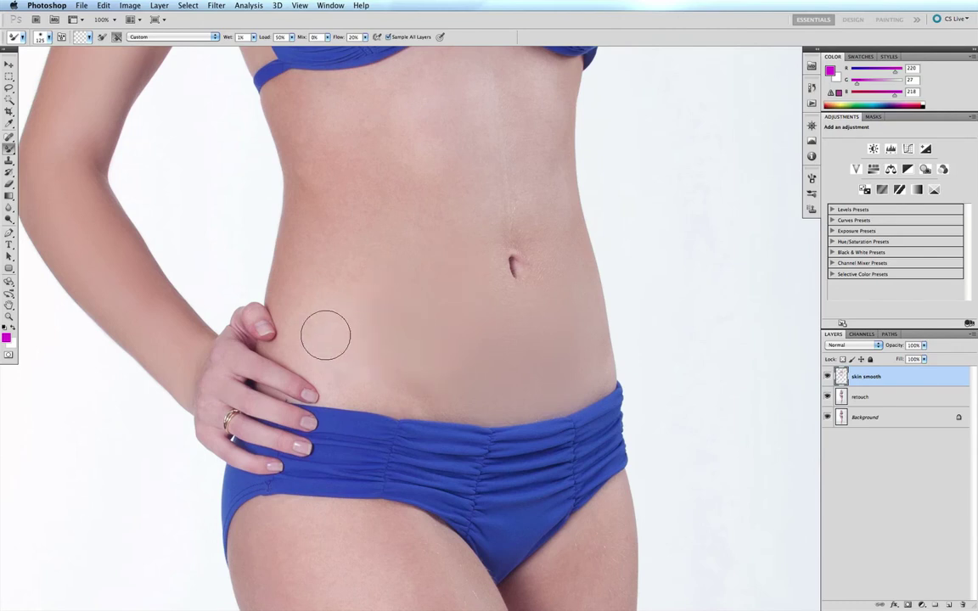
key("bracketleft")
key("bracketleft")
key("bracketleft")
key("bracketleft")
key("bracketright")
key("bracketright")
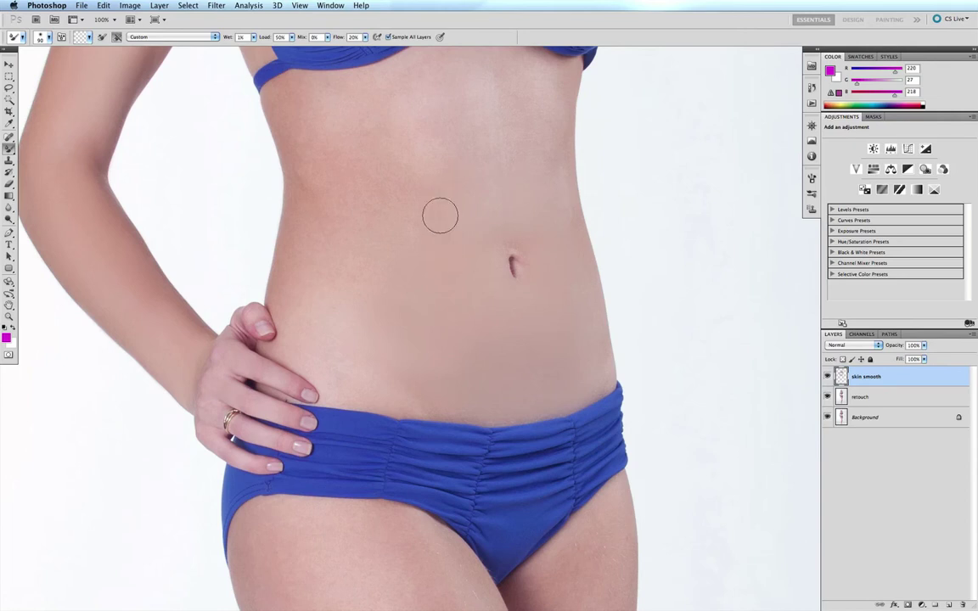
left_click(827, 376)
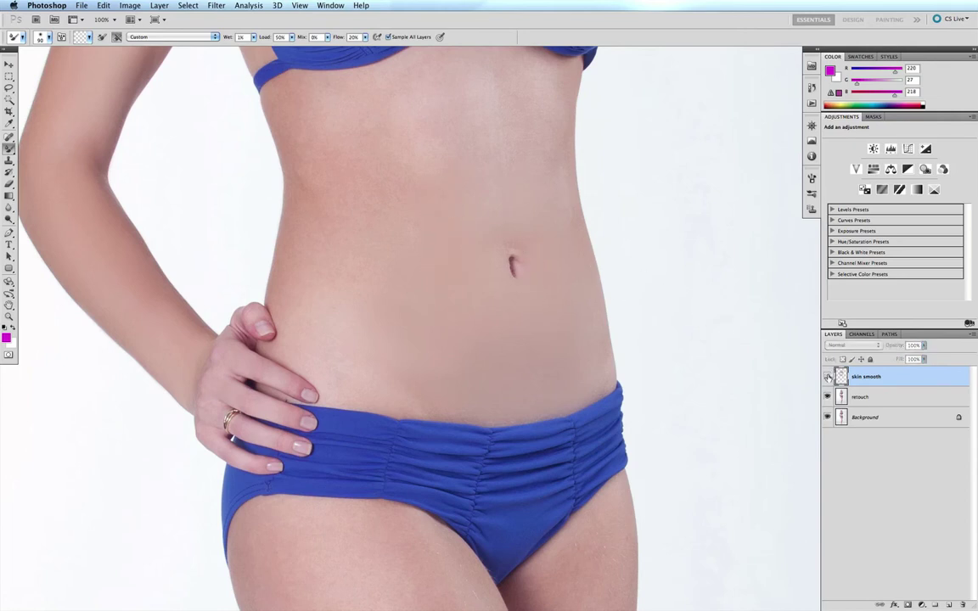
left_click(828, 376)
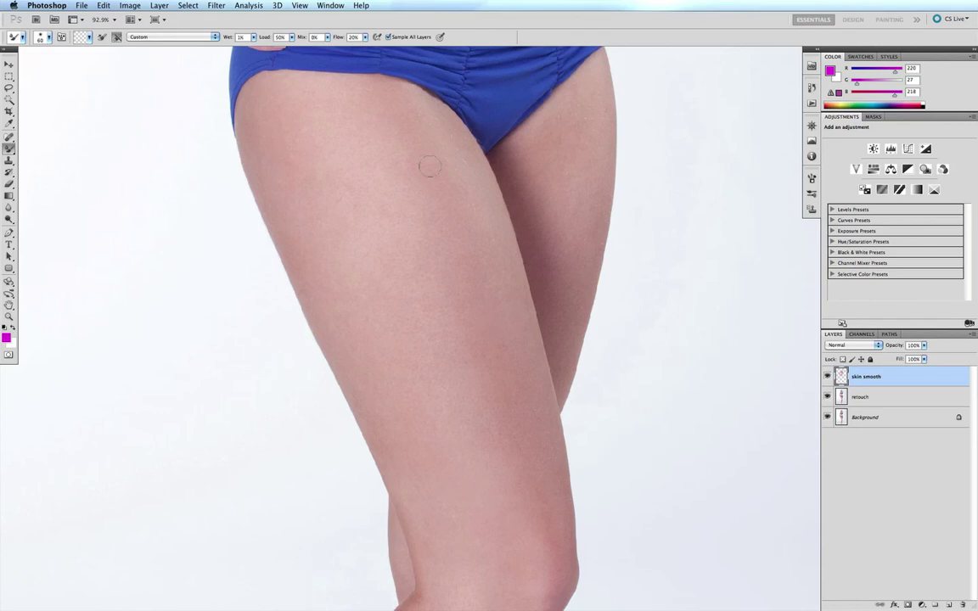
Blend the upper thigh with a much larger Mixer Brush, undoing the strokes that left a pink smear
key("bracketright")
key("bracketright")
key("bracketright")
key("bracketright")
key("bracketright")
key("bracketright")
mouse_move(442, 184)
left_mouse_down()
mouse_move(425, 157)
mouse_move(415, 171)
mouse_move(432, 177)
mouse_move(424, 165)
left_mouse_up()
mouse_move(306, 246)
left_mouse_down()
mouse_move(443, 186)
mouse_move(469, 186)
left_mouse_up()
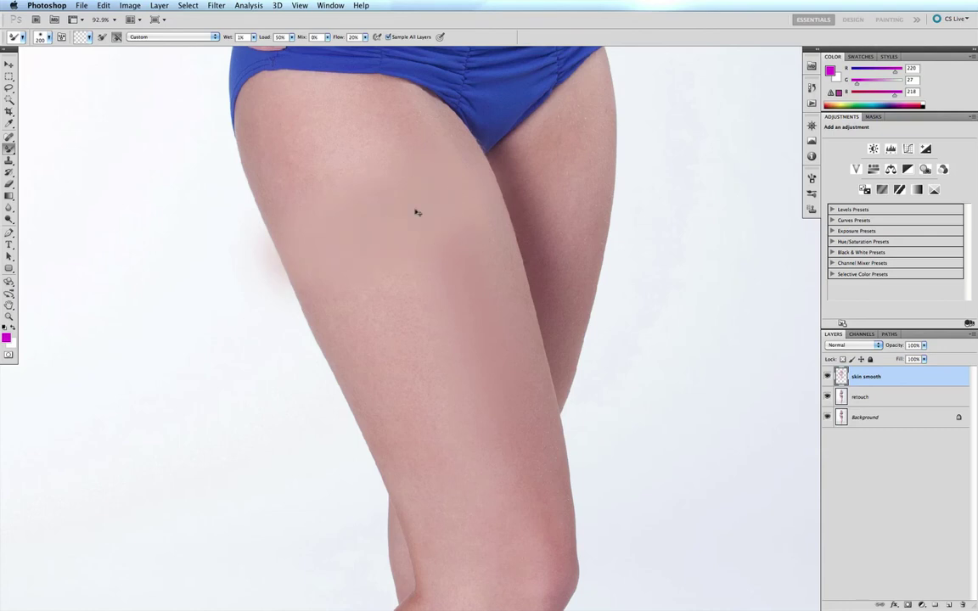
key("super+alt+z")
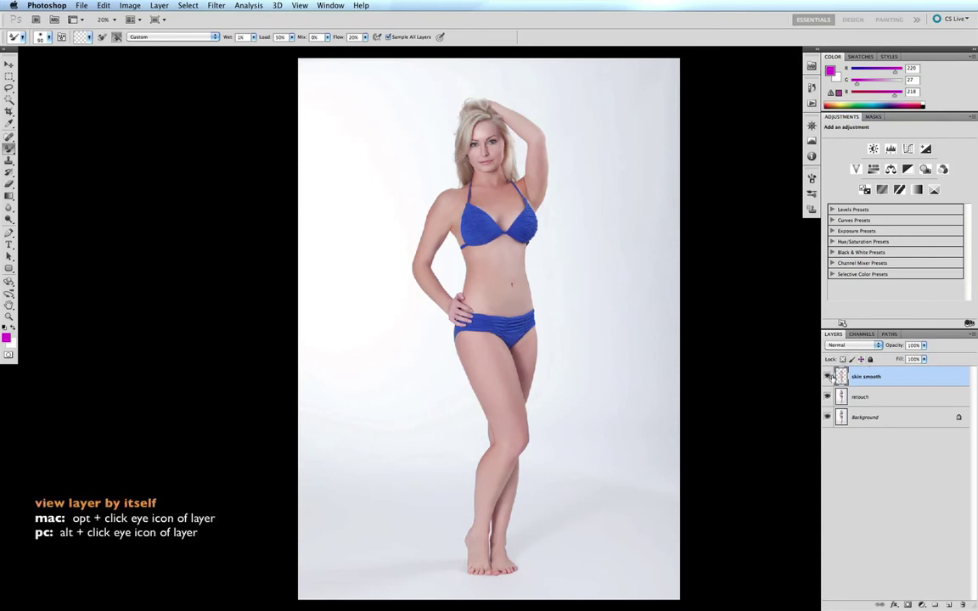
left_click(827, 377, "alt")
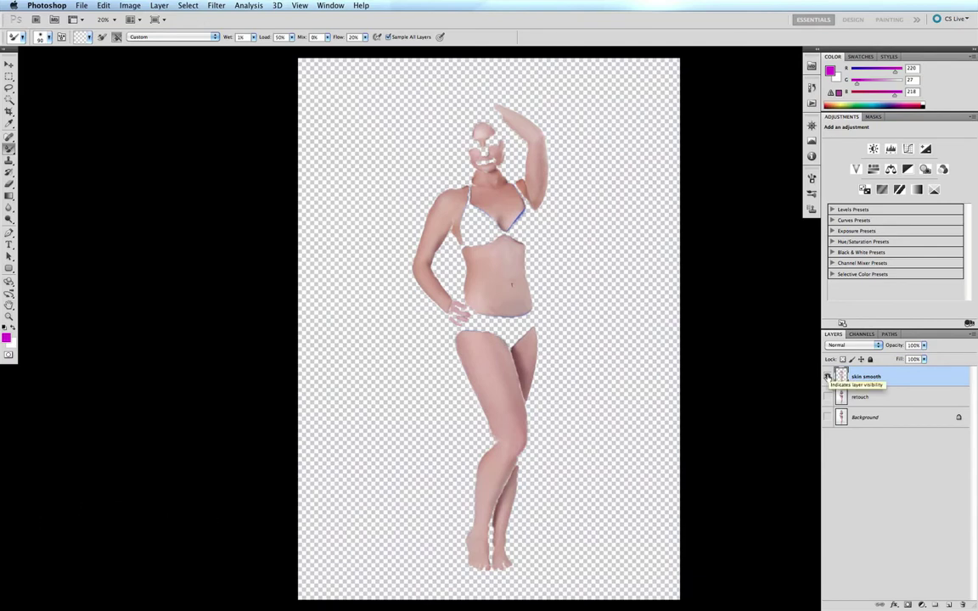
left_click(828, 376, "alt")
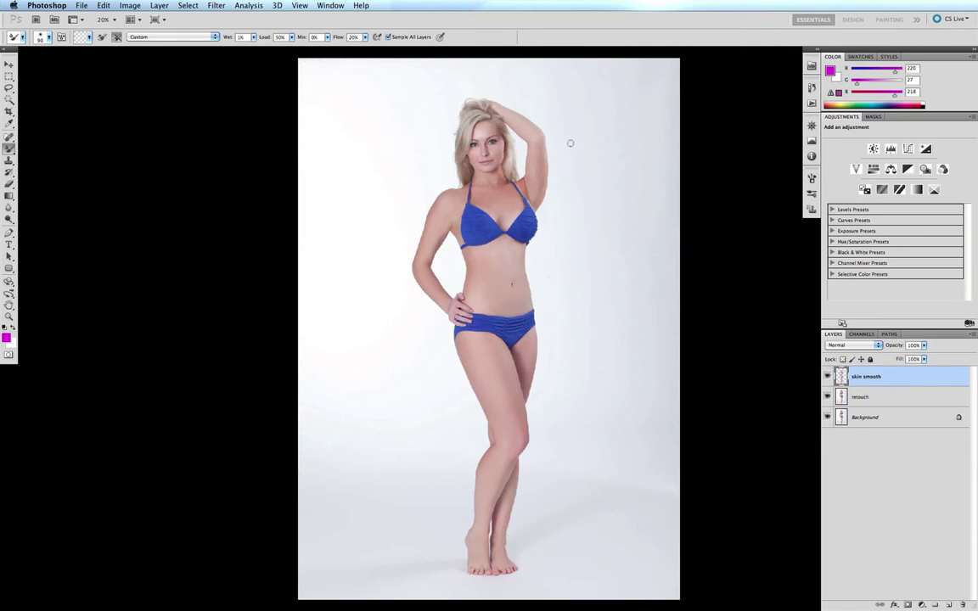
left_click_drag(488, 119, 561, 203)
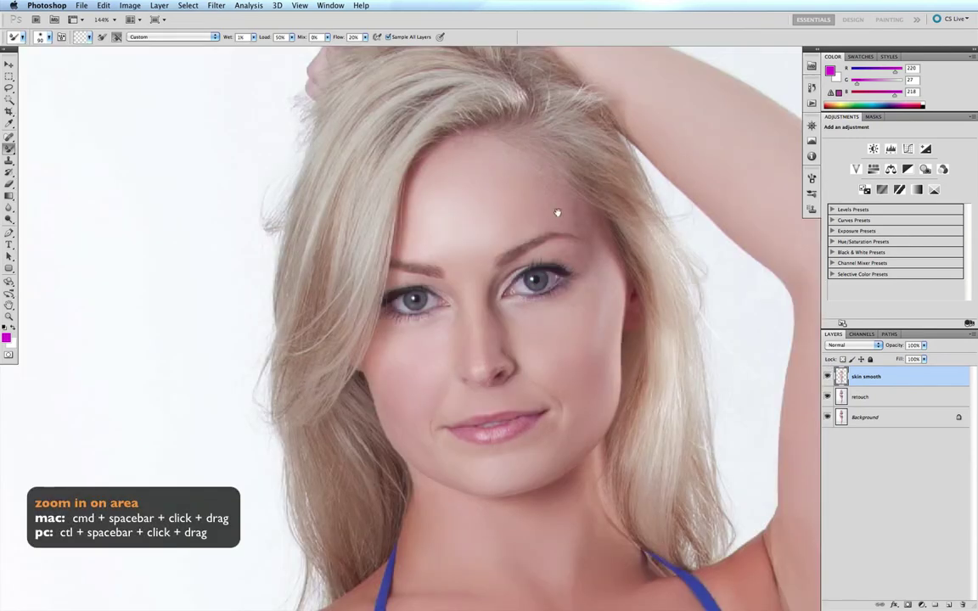
scroll(561, 203, "down", 3)
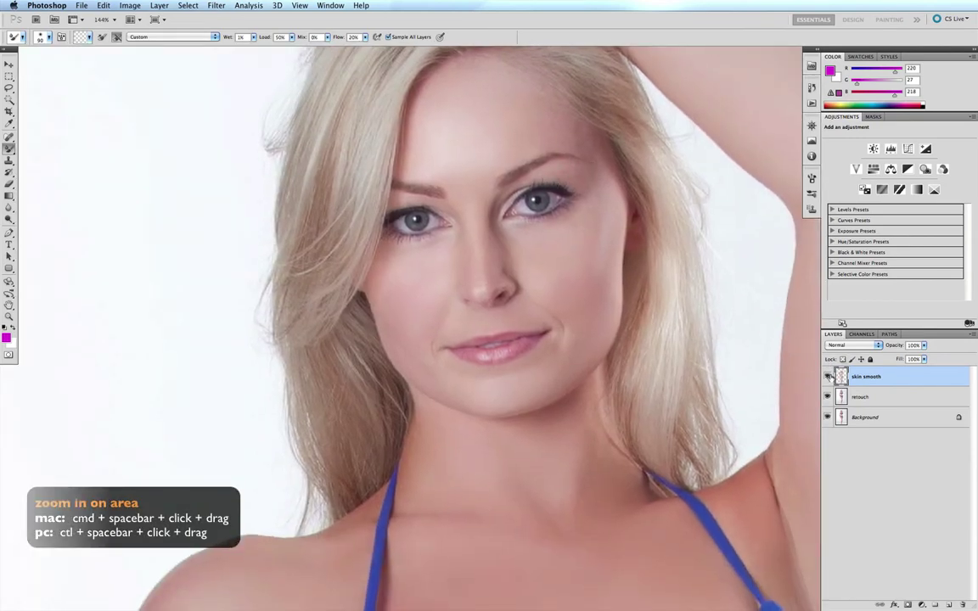
left_click(828, 377)
left_click(828, 377)
left_click_drag(561, 594, 463, 225)
left_click(827, 376)
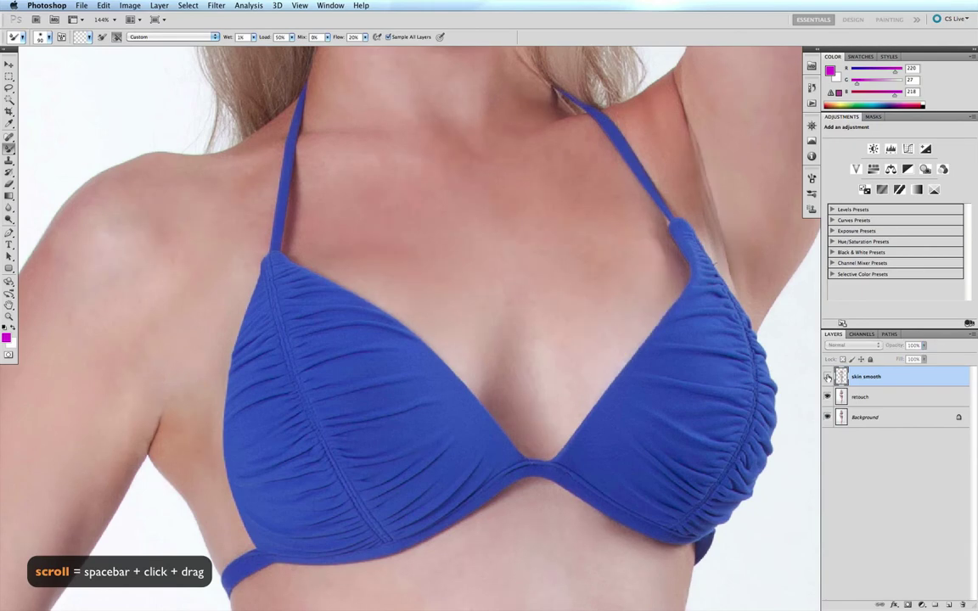
left_click(827, 377)
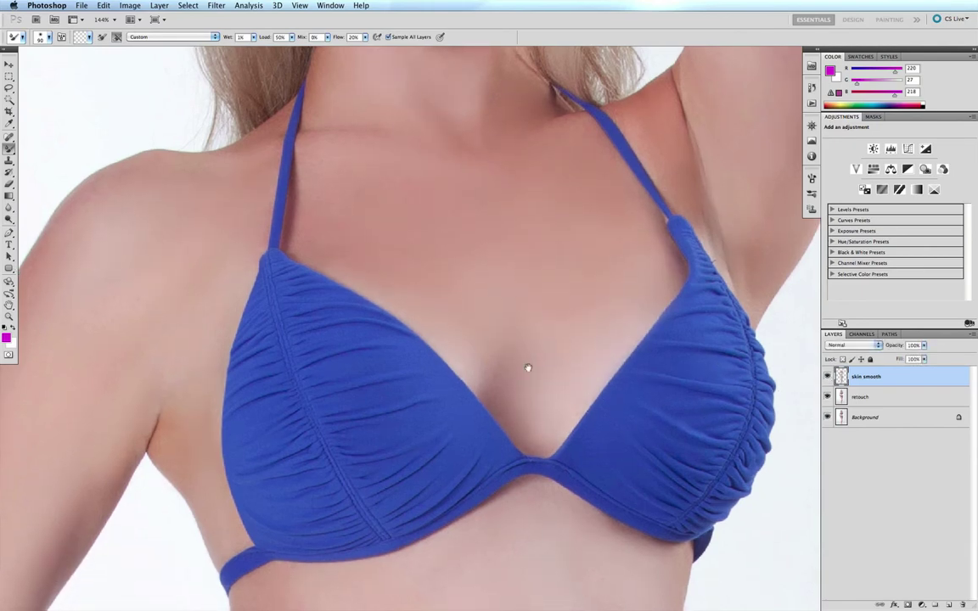
scroll(526, 410, "down", 10)
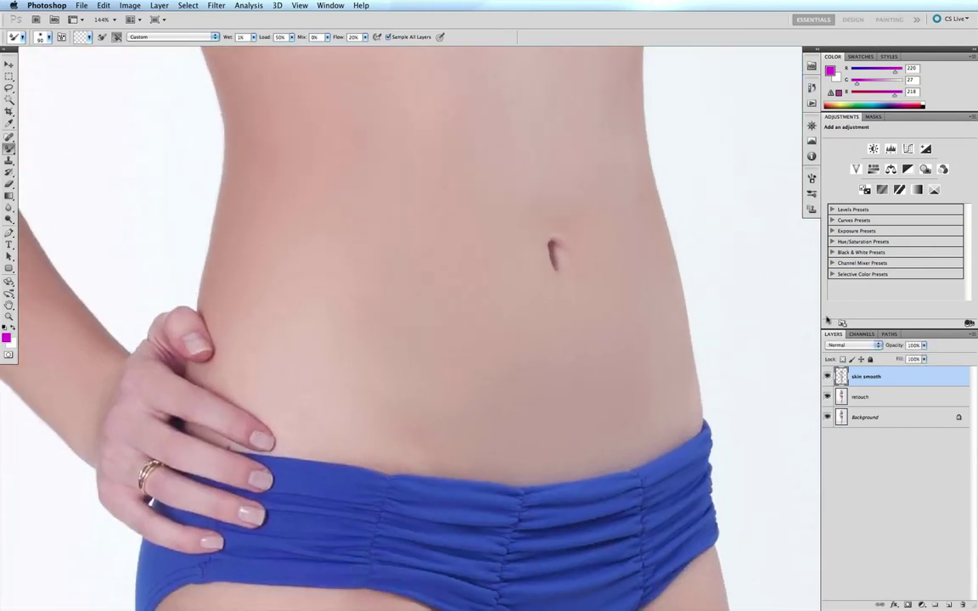
left_click(827, 377)
left_click(828, 377)
scroll(548, 443, "down", 10)
scroll(488, 242, "down", 2)
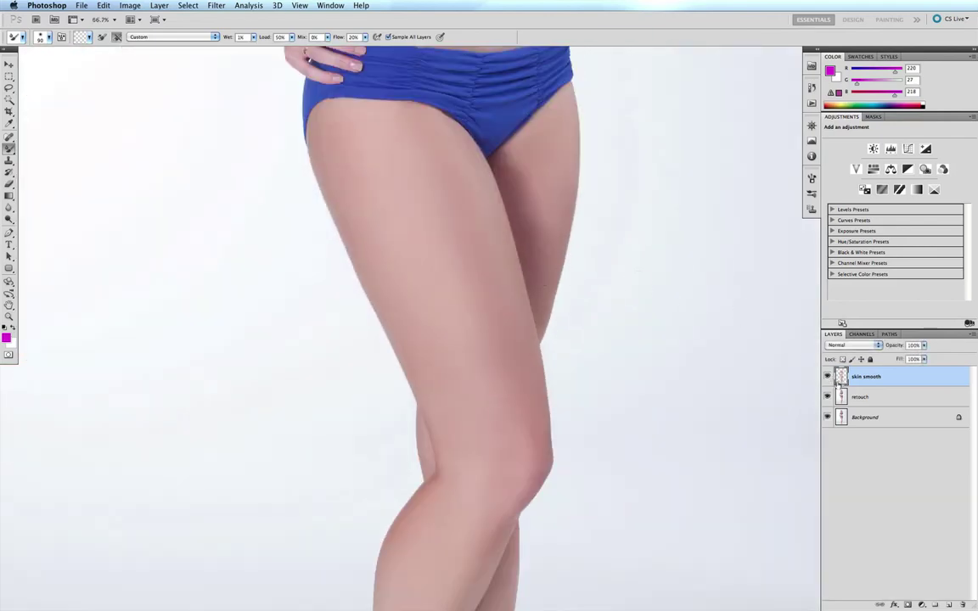
left_click(828, 377)
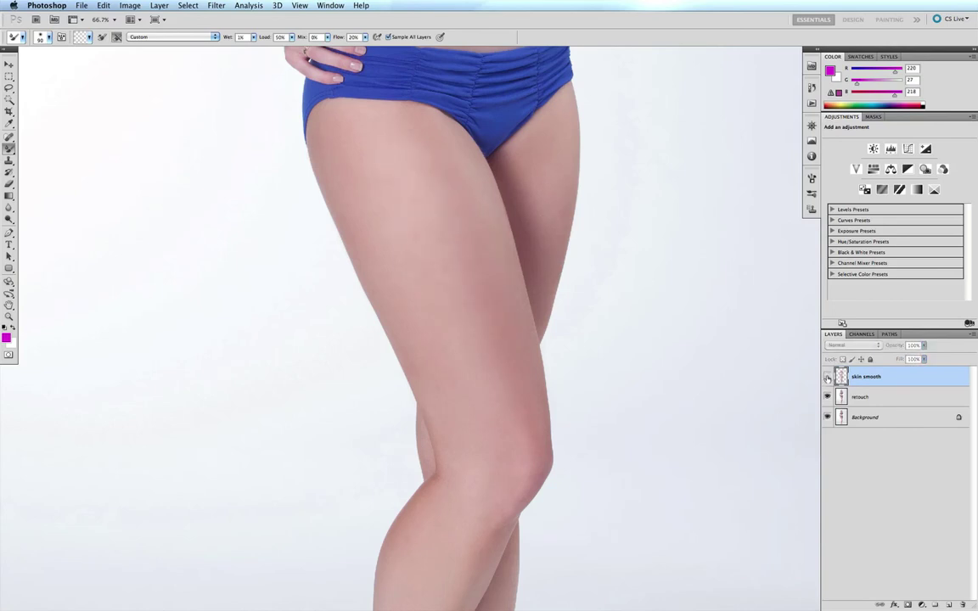
left_click(827, 377)
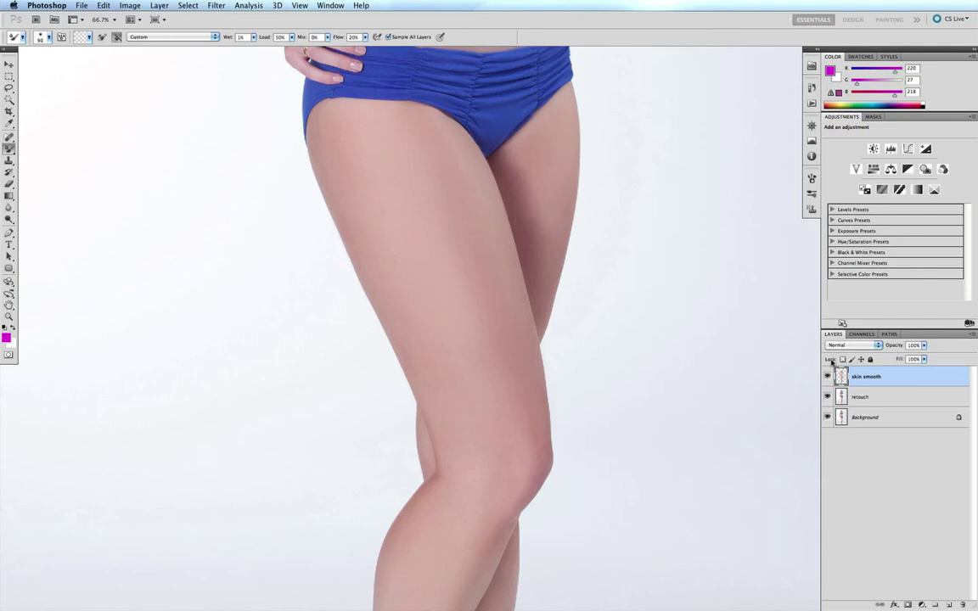
scroll(462, 201, "up", 15)
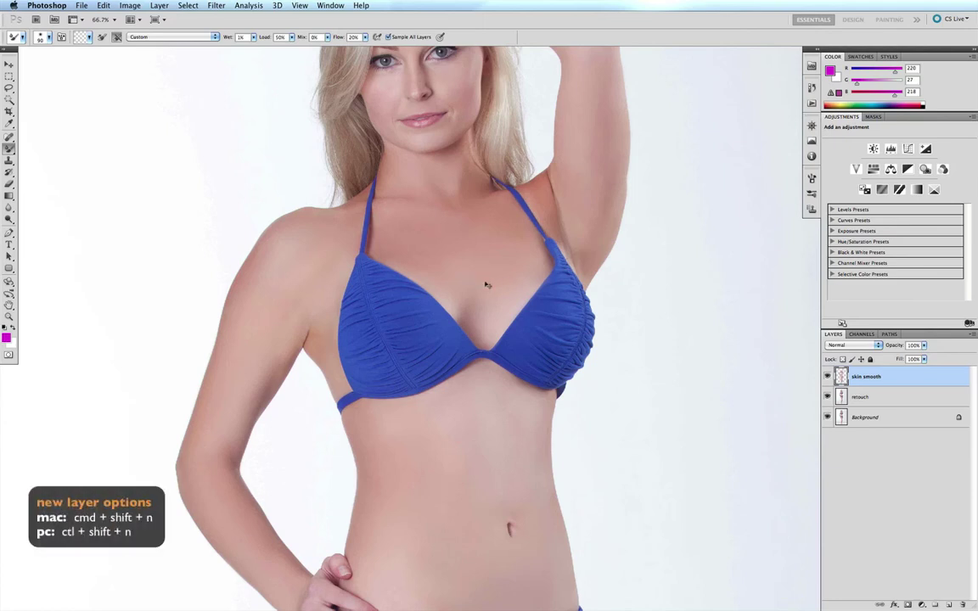
Create a layer named 'noise' in Overlay mode, filled with Overlay-neutral 50% gray
key("super+shift+n")
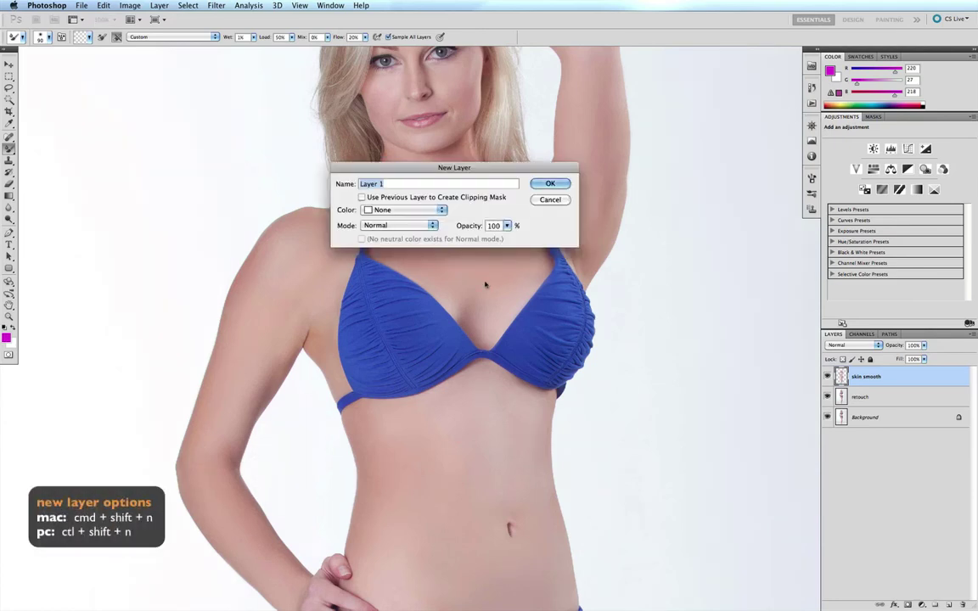
left_click(432, 224)
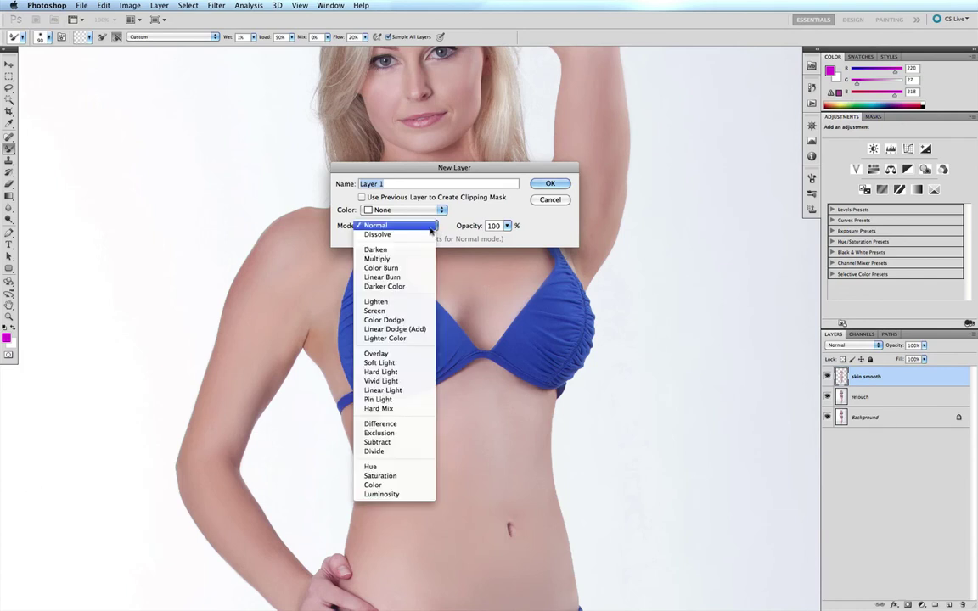
left_click(384, 354)
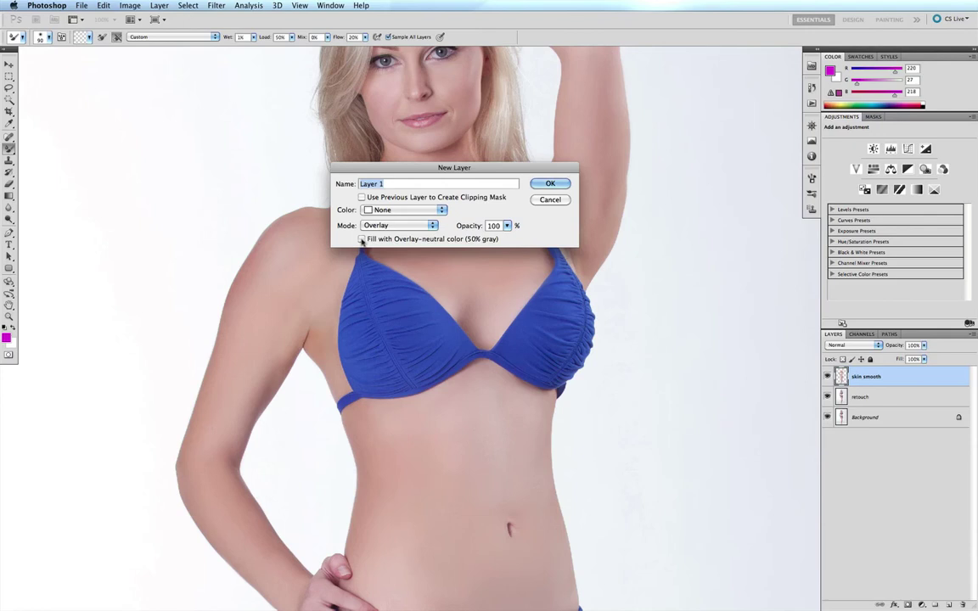
left_click(362, 239)
type("noise")
key("Return")
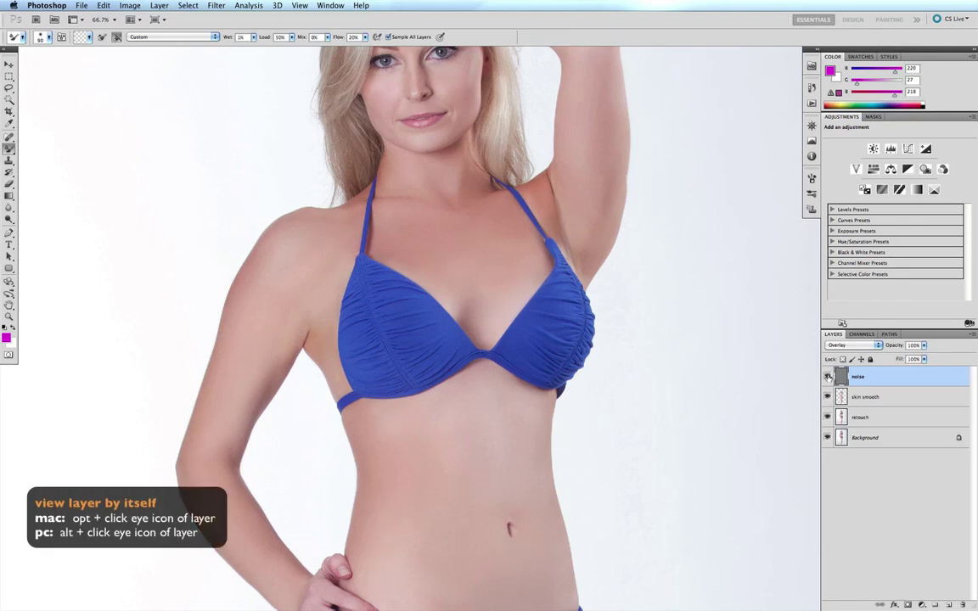
left_click(827, 377, "alt")
left_click(828, 377, "alt")
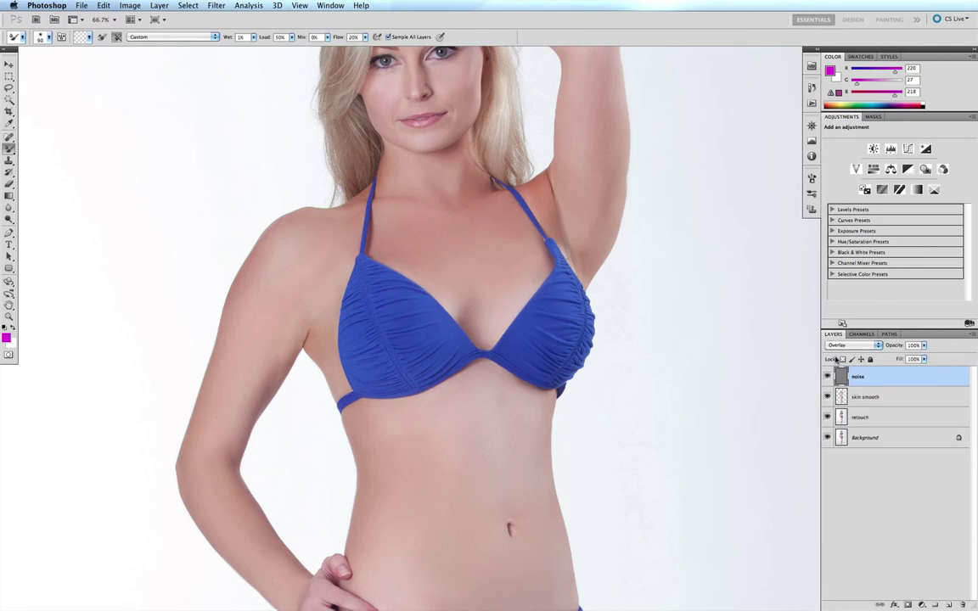
scroll(497, 231, "right", 1)
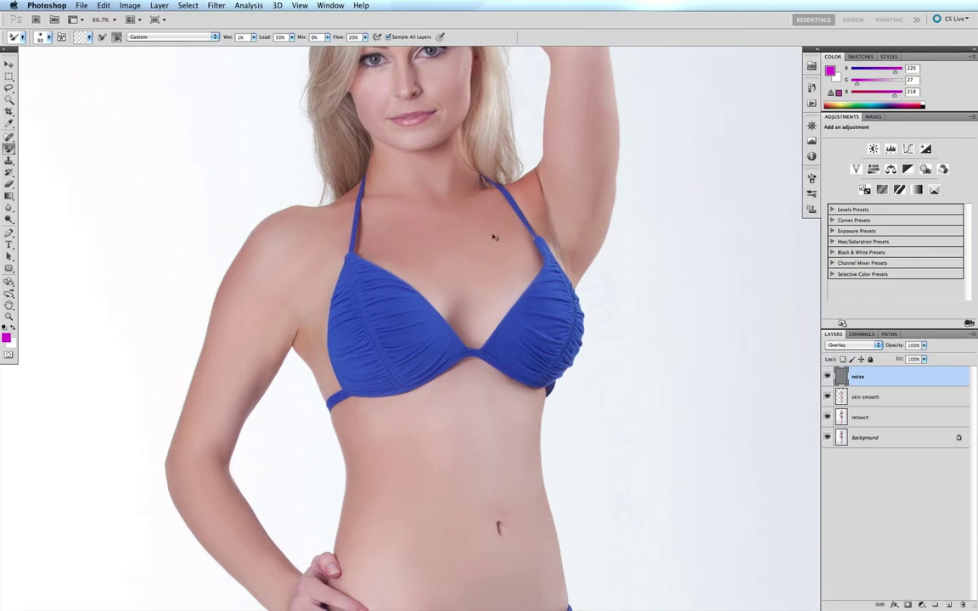
key("super+equal")
key("super+equal")
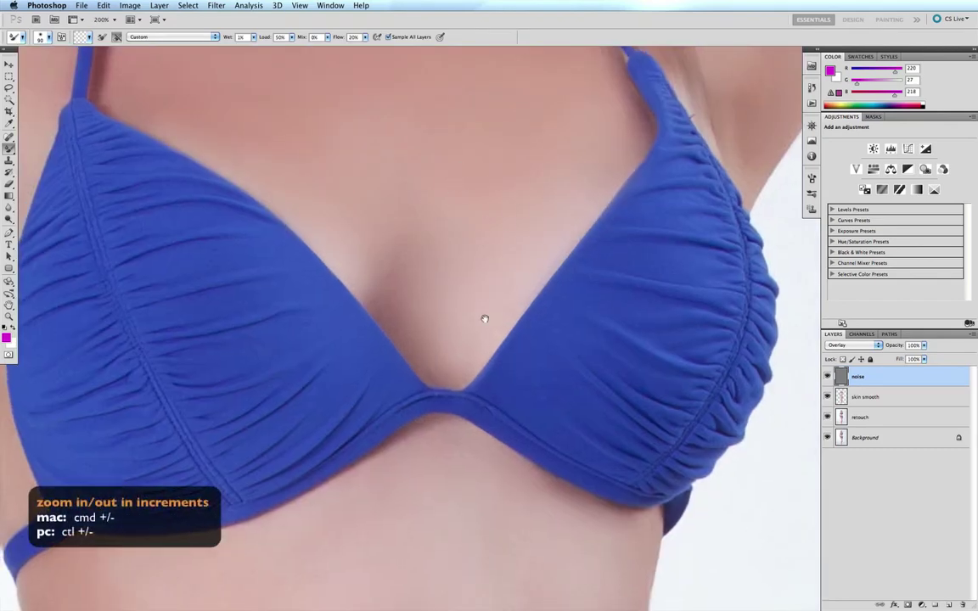
key("super+minus")
scroll(445, 234, "up", 5)
scroll(443, 272, "up", 4)
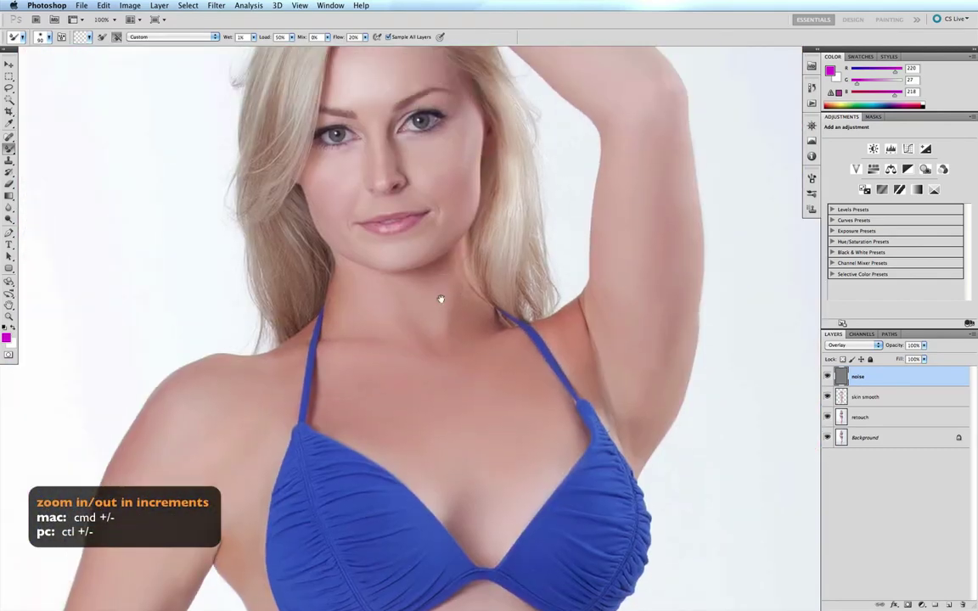
scroll(457, 283, "up", 2)
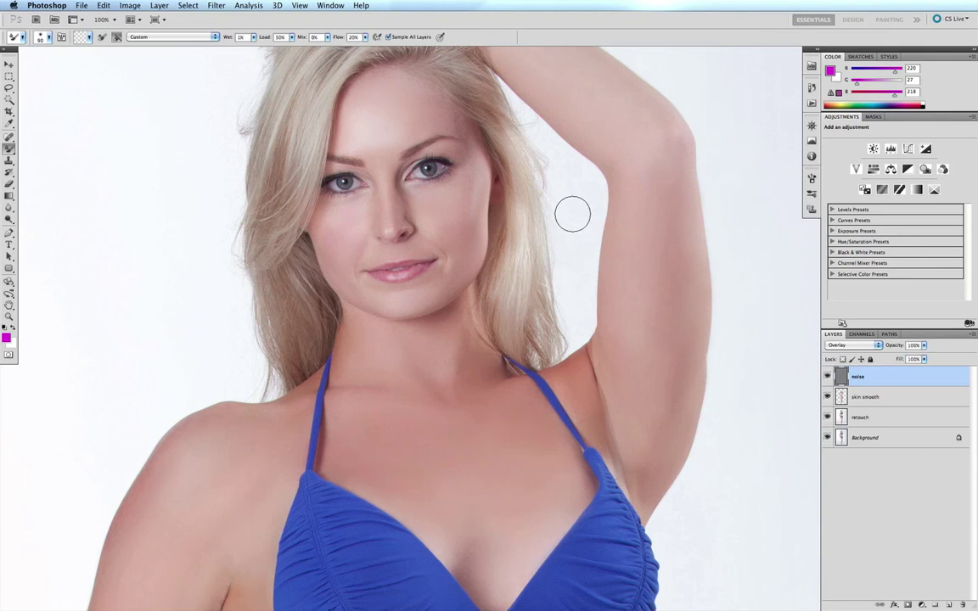
Apply Add Noise at 3% Uniform to the noise layer, then briefly view skin smooth alone
left_click(217, 5)
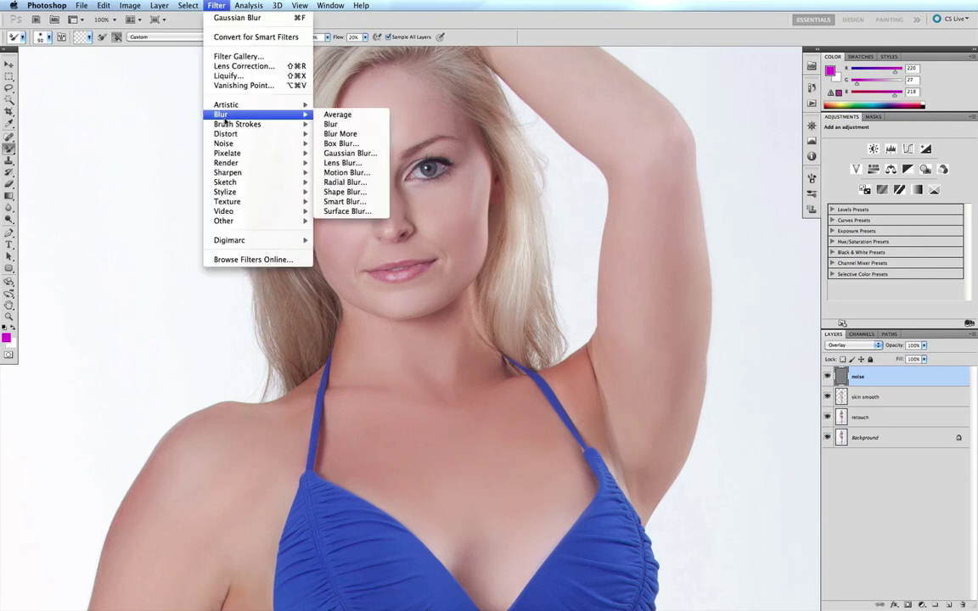
mouse_move(225, 145)
left_click(332, 144)
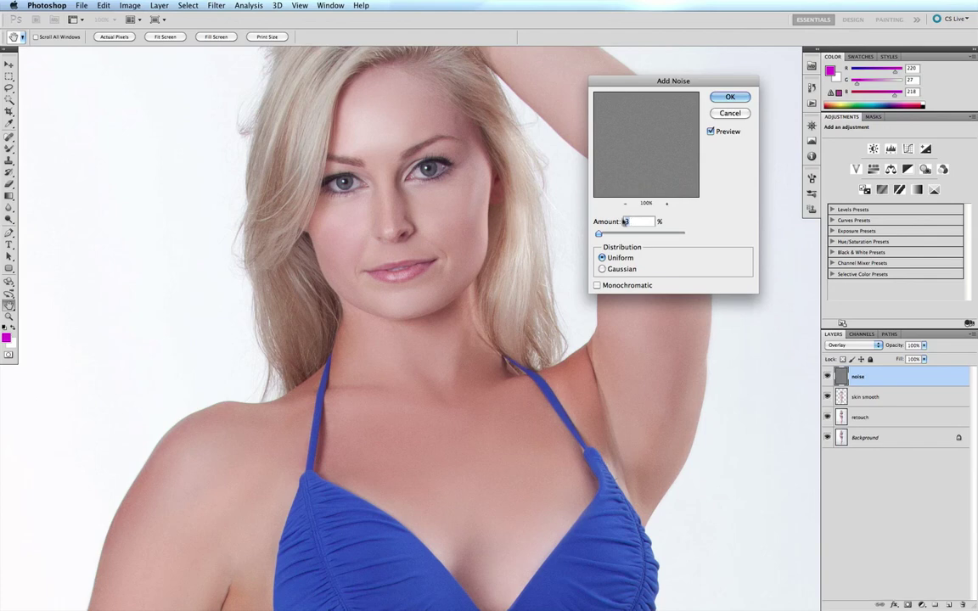
left_click(728, 96)
key("b")
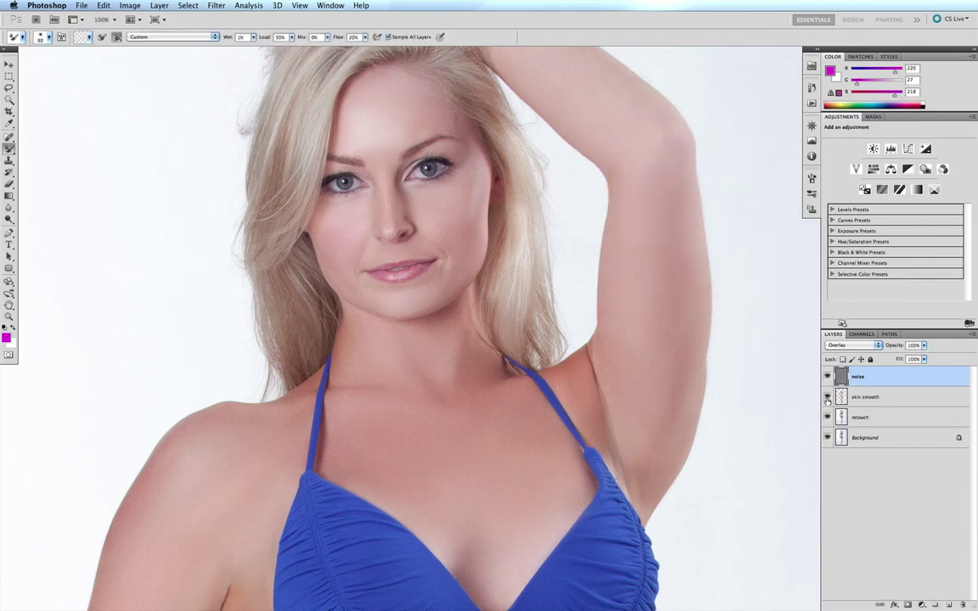
left_click(828, 396, "alt")
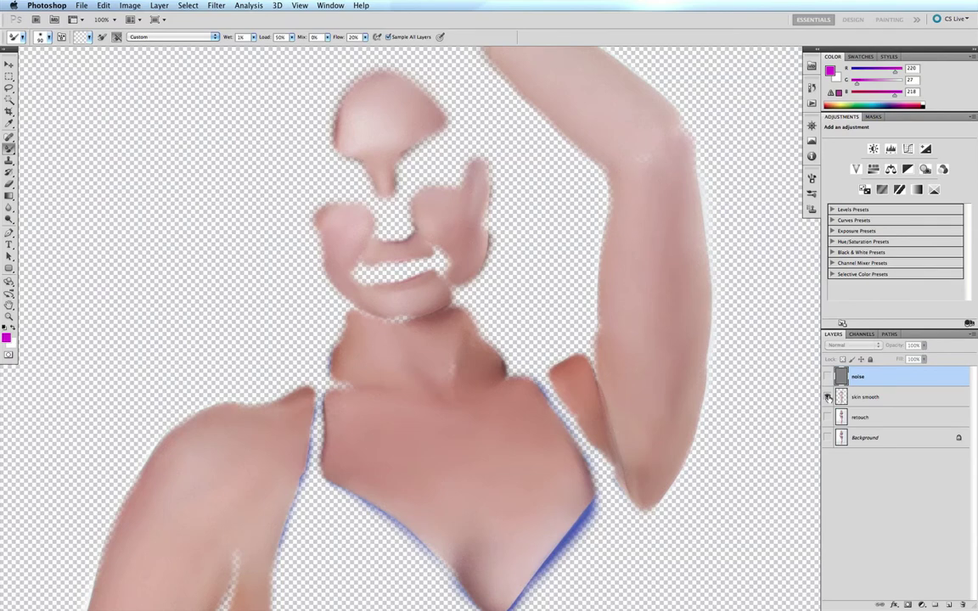
left_click(828, 396, "alt")
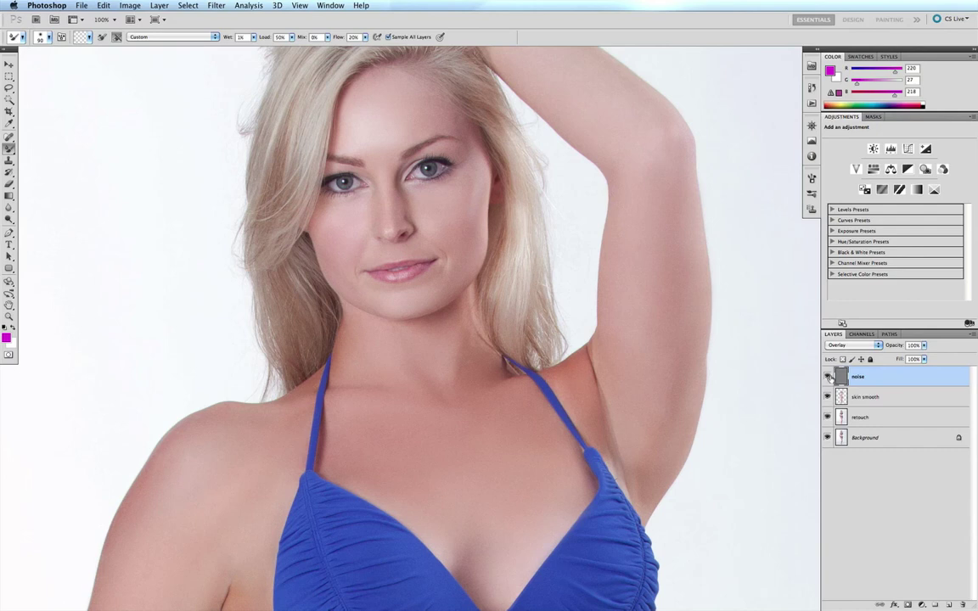
Apply a Gaussian Blur with a 0.5 pixel radius to the noise layer
left_click(216, 7)
mouse_move(240, 113)
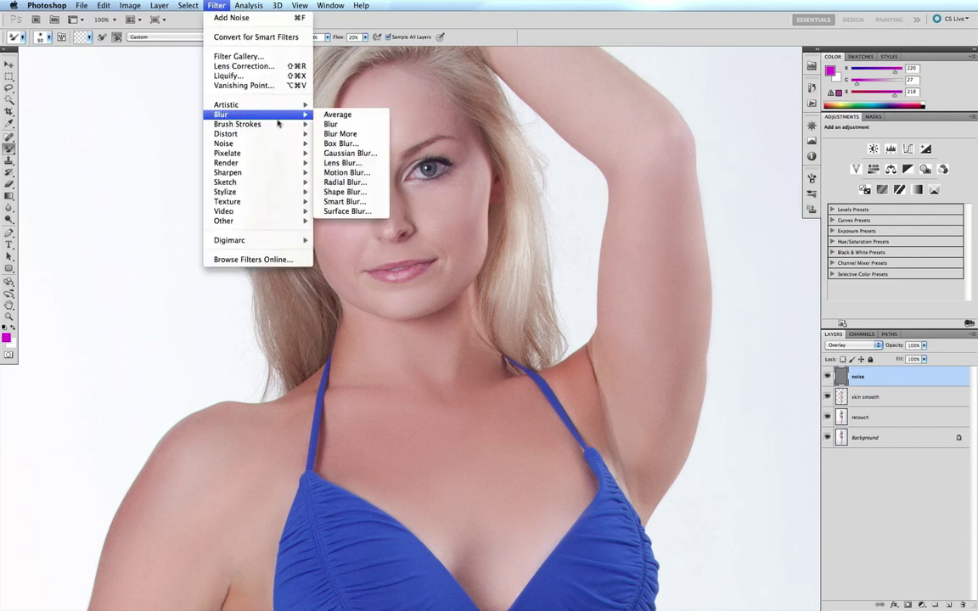
left_click(330, 153)
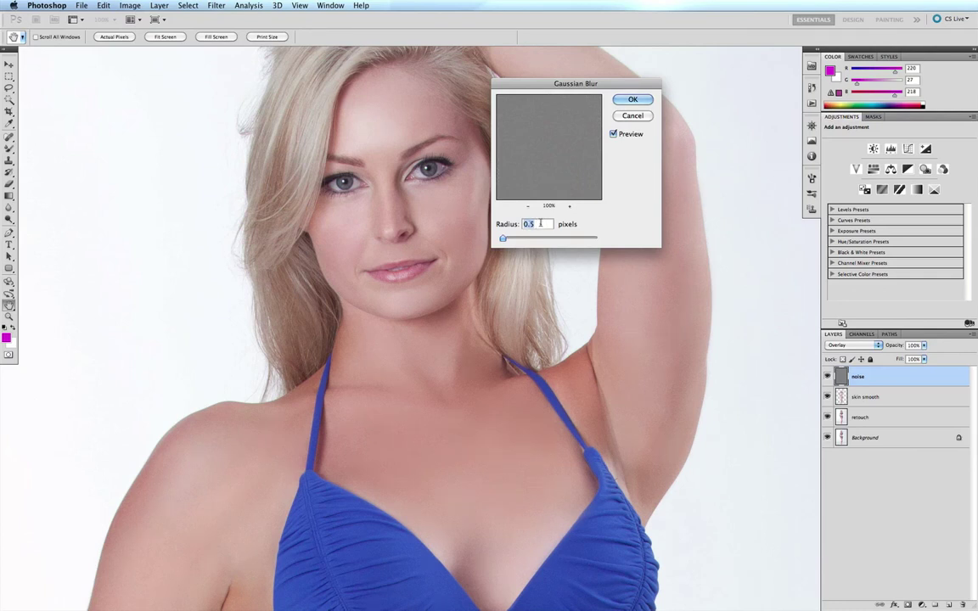
left_click(633, 99)
key("b")
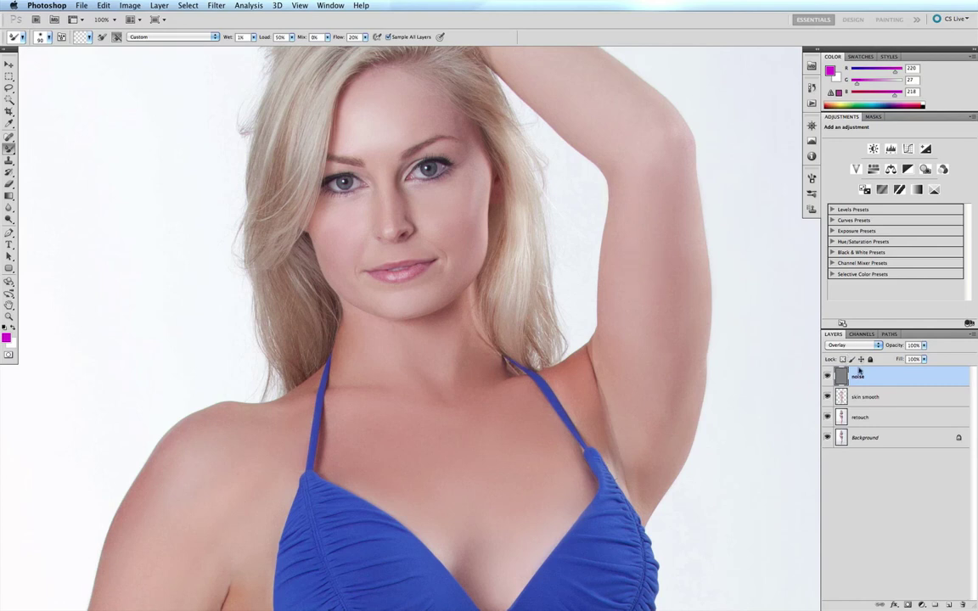
Mask the noise layer using the skin smooth layer's selection, preview the mask, then fit the image on screen
left_click(840, 396, "super")
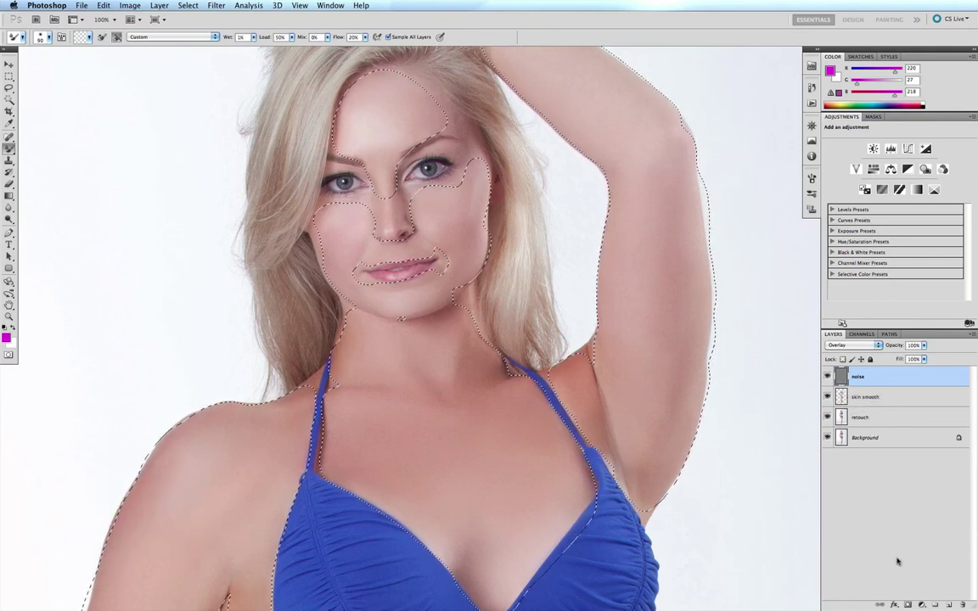
left_click(907, 603)
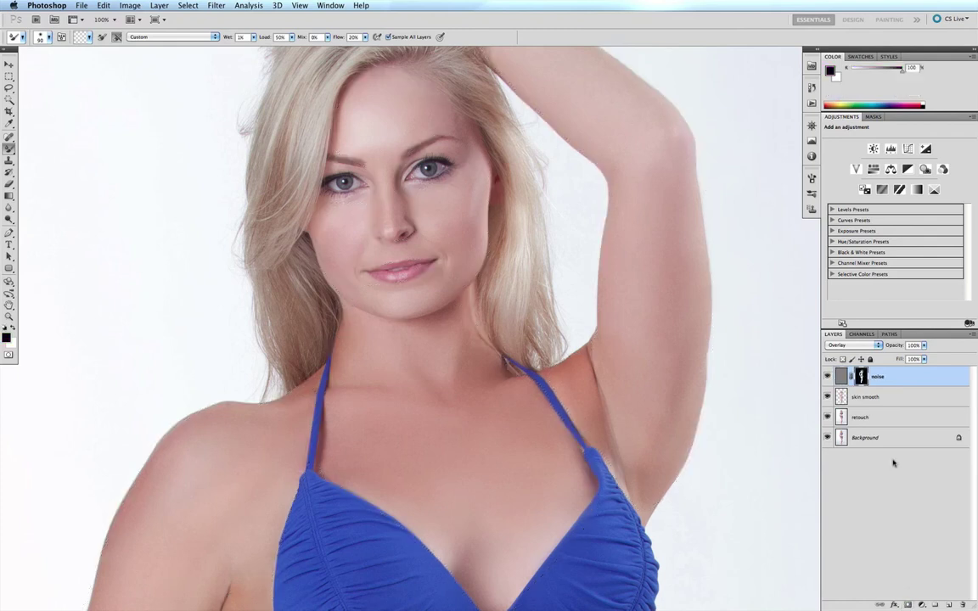
left_click(862, 377, "alt")
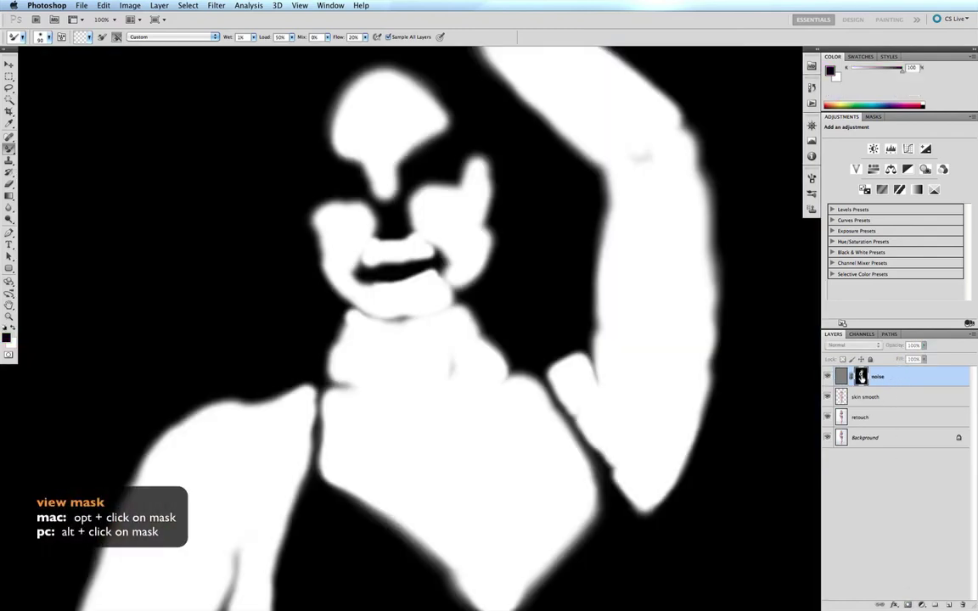
left_click(862, 377, "alt")
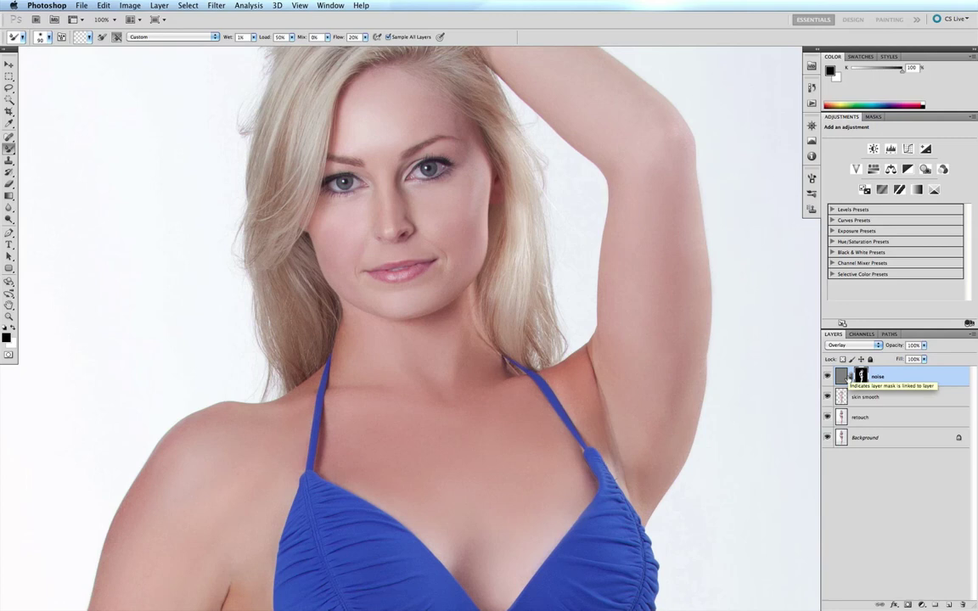
key("super+0")
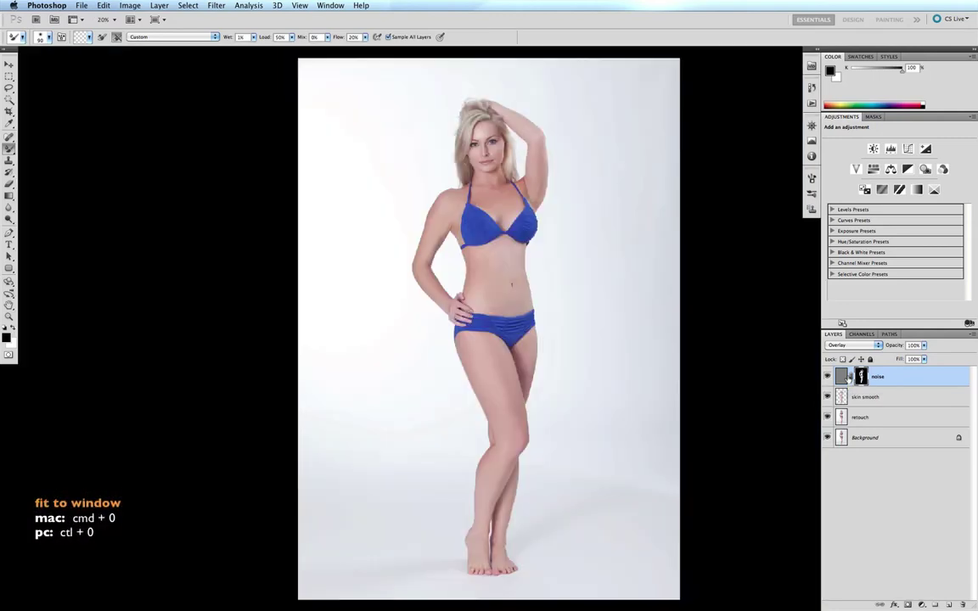